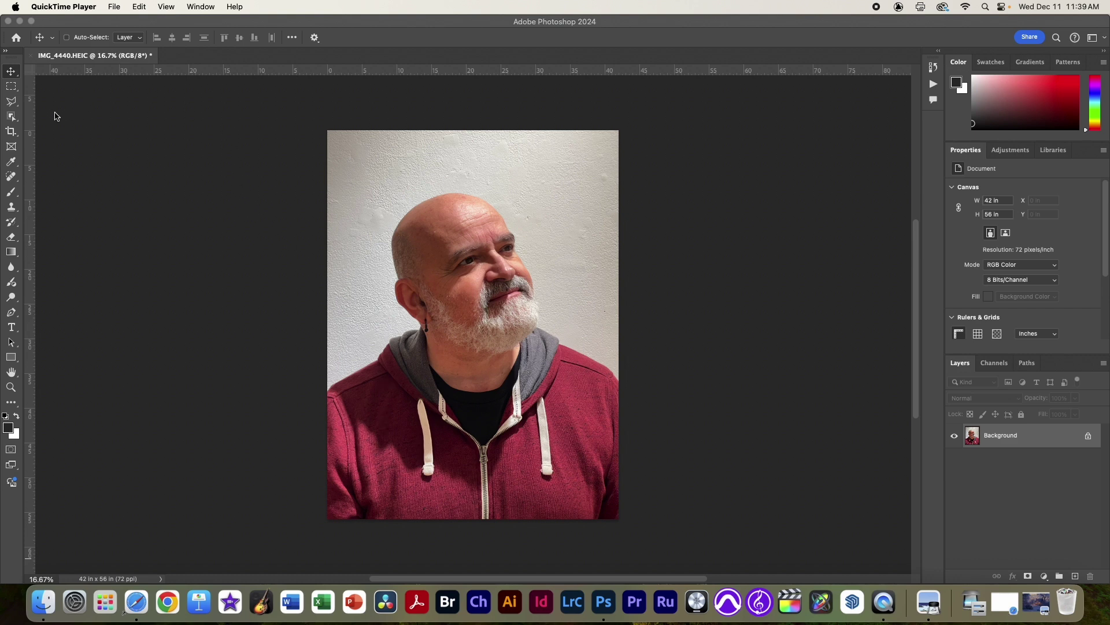
- Crop the portrait to 8 × 10 in at 500 px/in, shifting the photo up in the frame
click(12, 133)
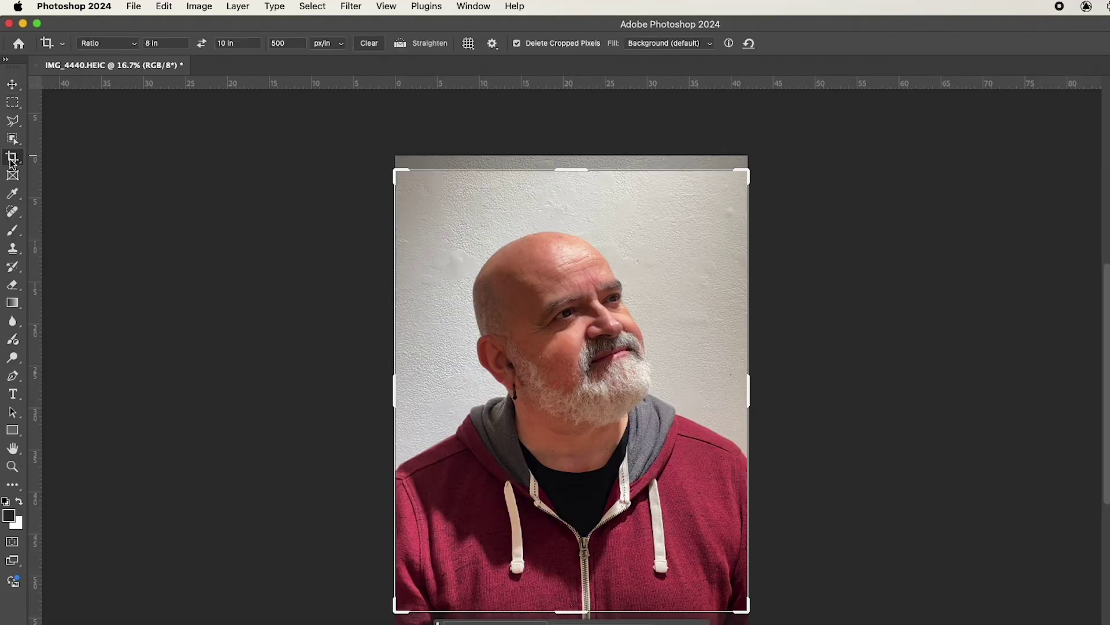
click(107, 43)
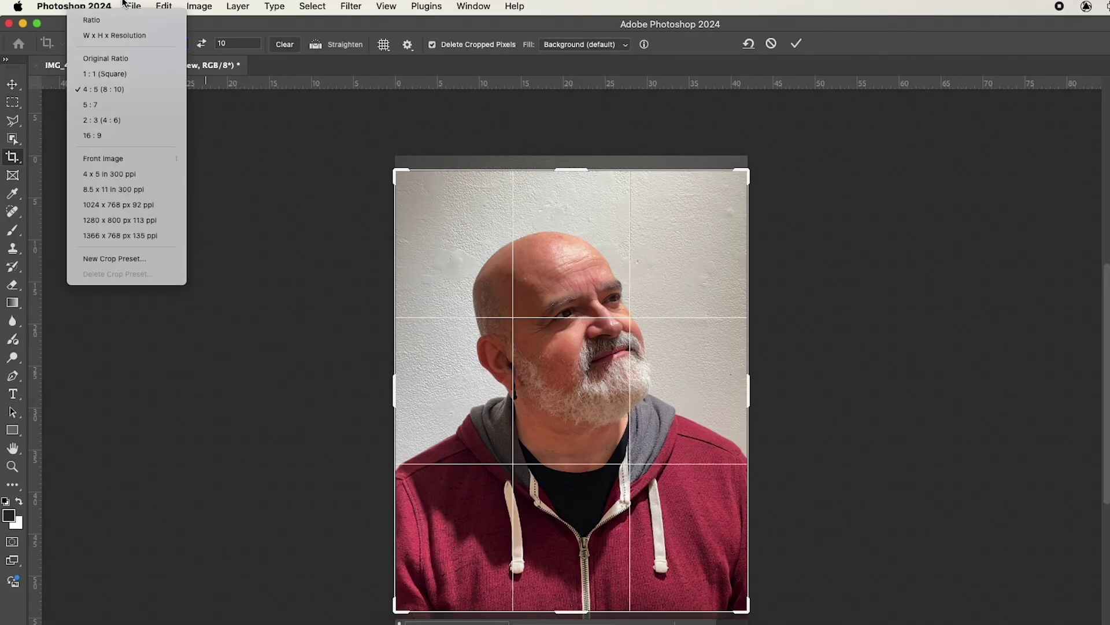
click(121, 35)
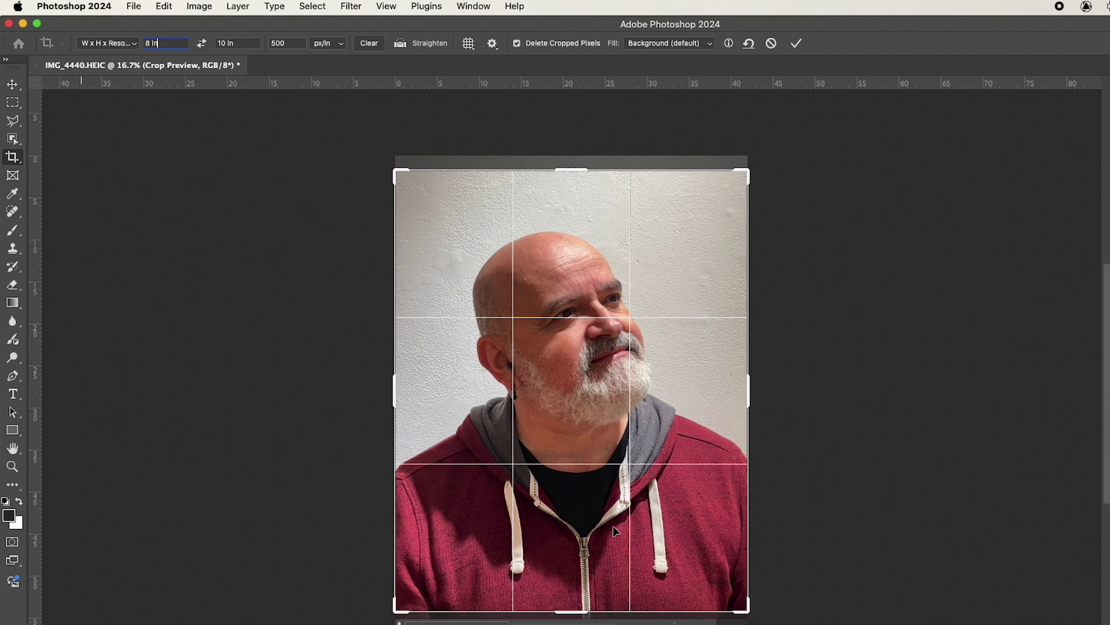
drag(561, 347, 560, 338)
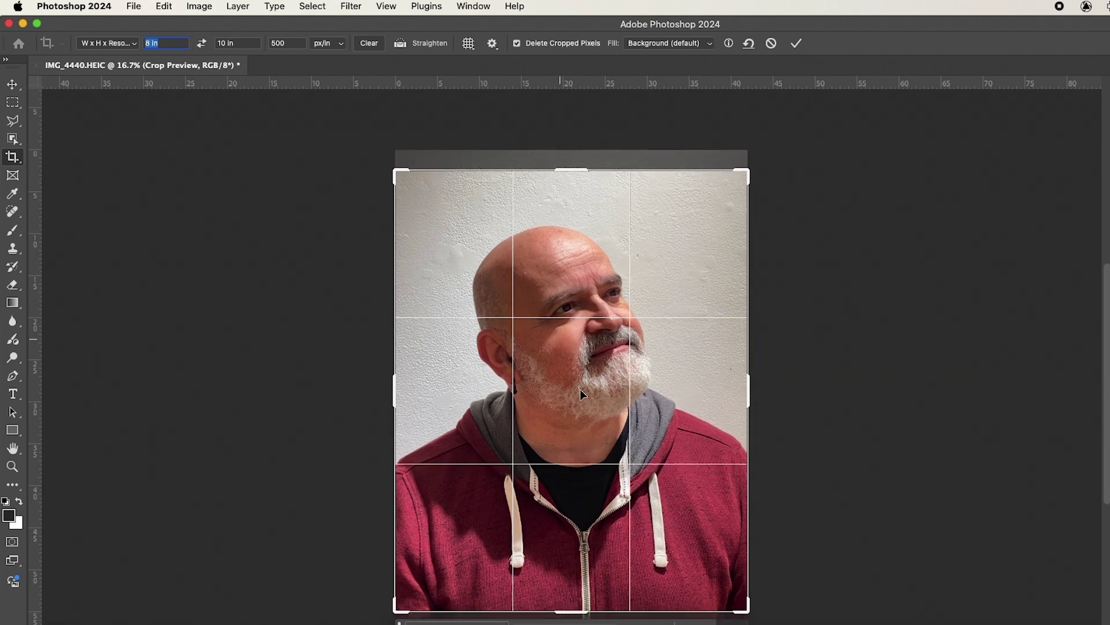
key(Return)
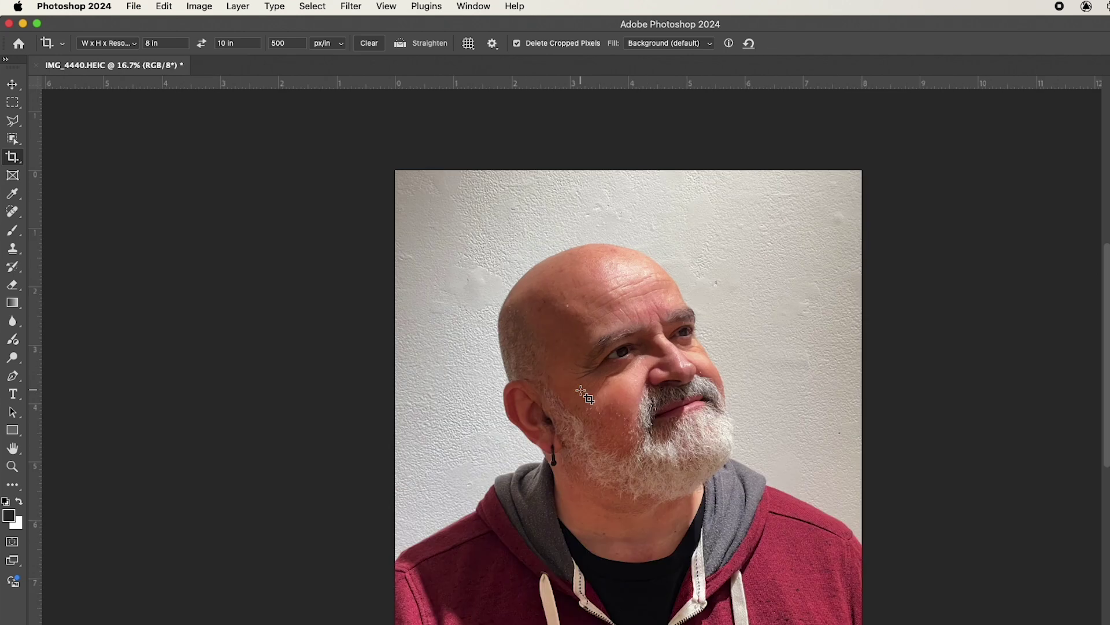
drag(665, 405, 575, 323)
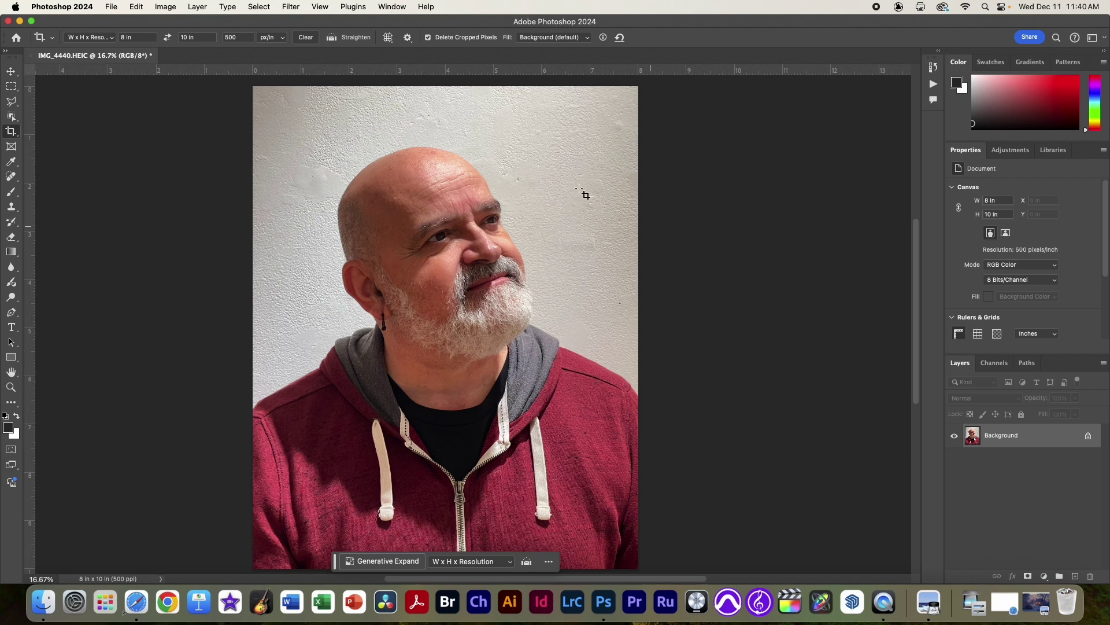
- Try a Black & White conversion with the Lighter preset, then undo it
click(164, 7)
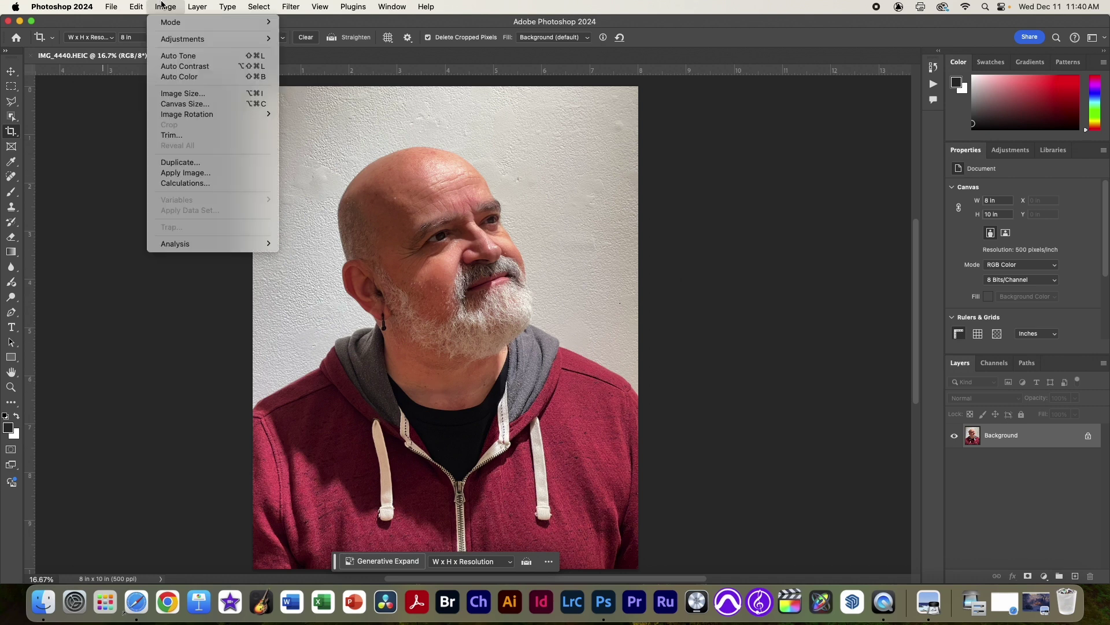
mouse_move(174, 39)
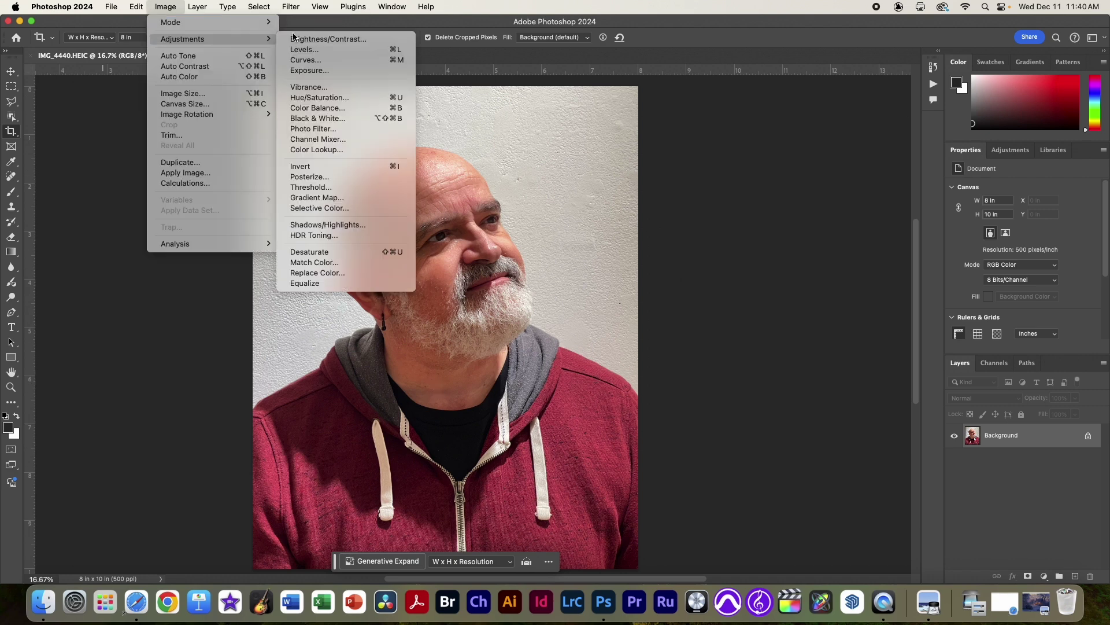
click(339, 120)
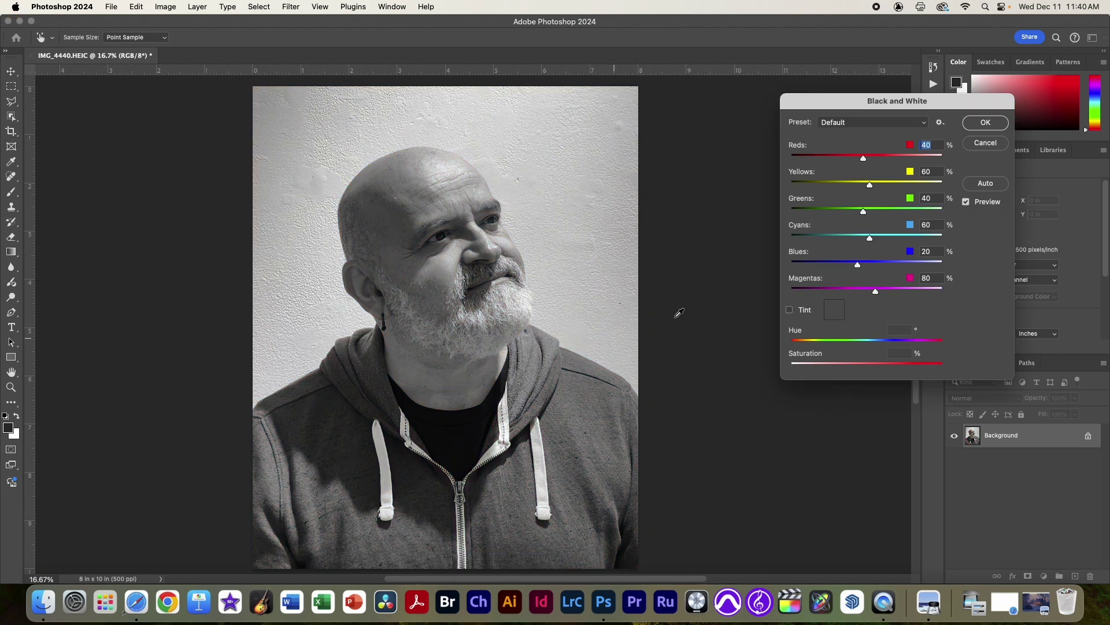
click(909, 127)
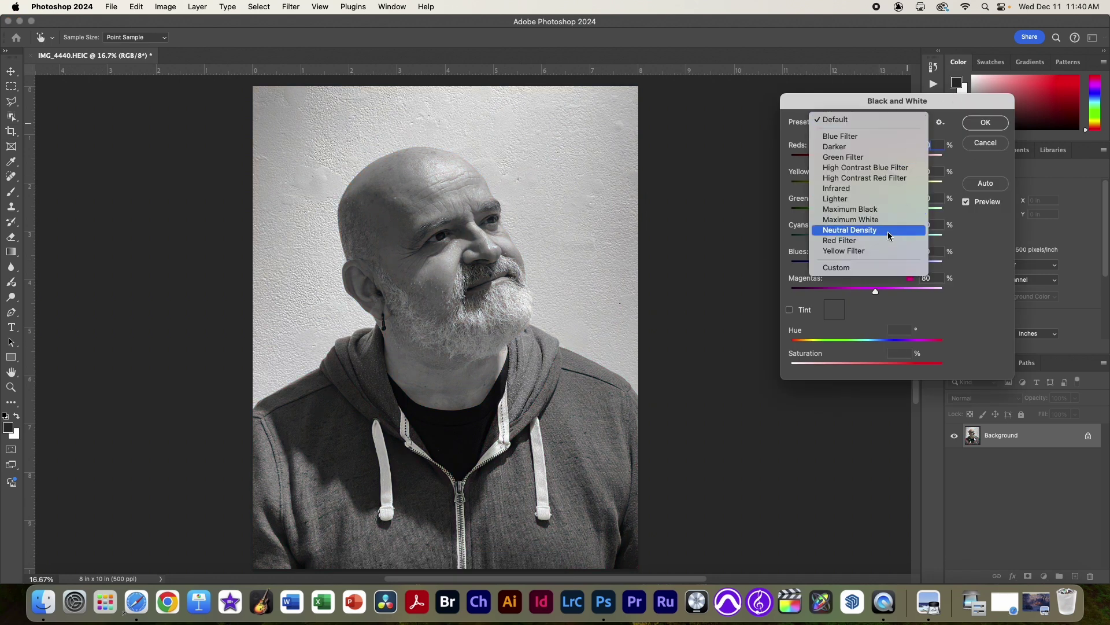
click(820, 199)
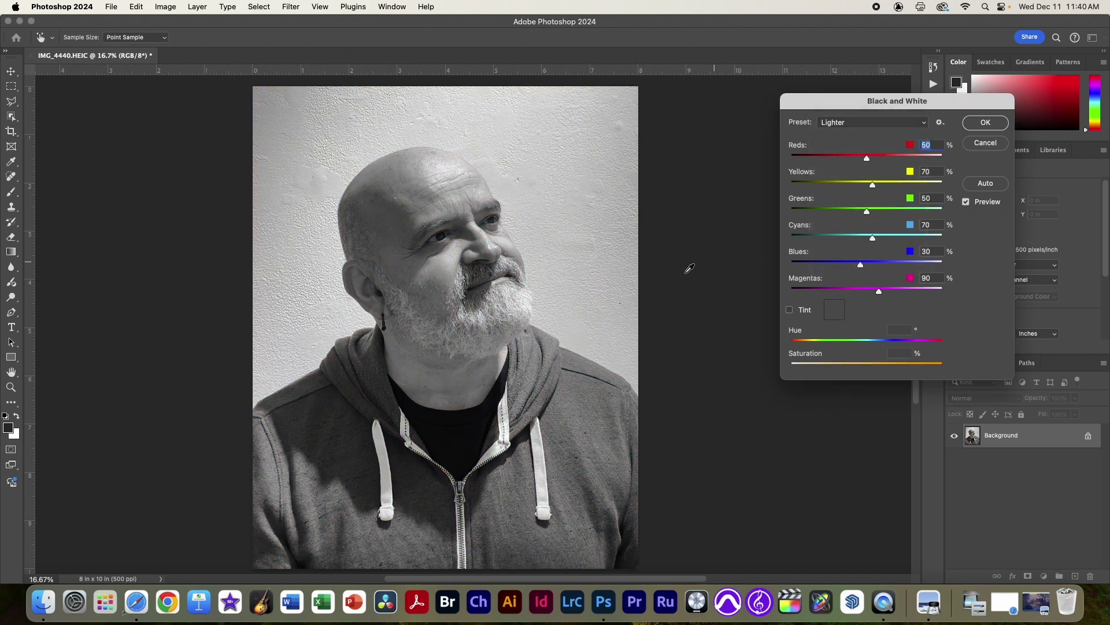
mouse_move(882, 181)
mouse_down()
mouse_move(859, 185)
mouse_move(887, 185)
mouse_up()
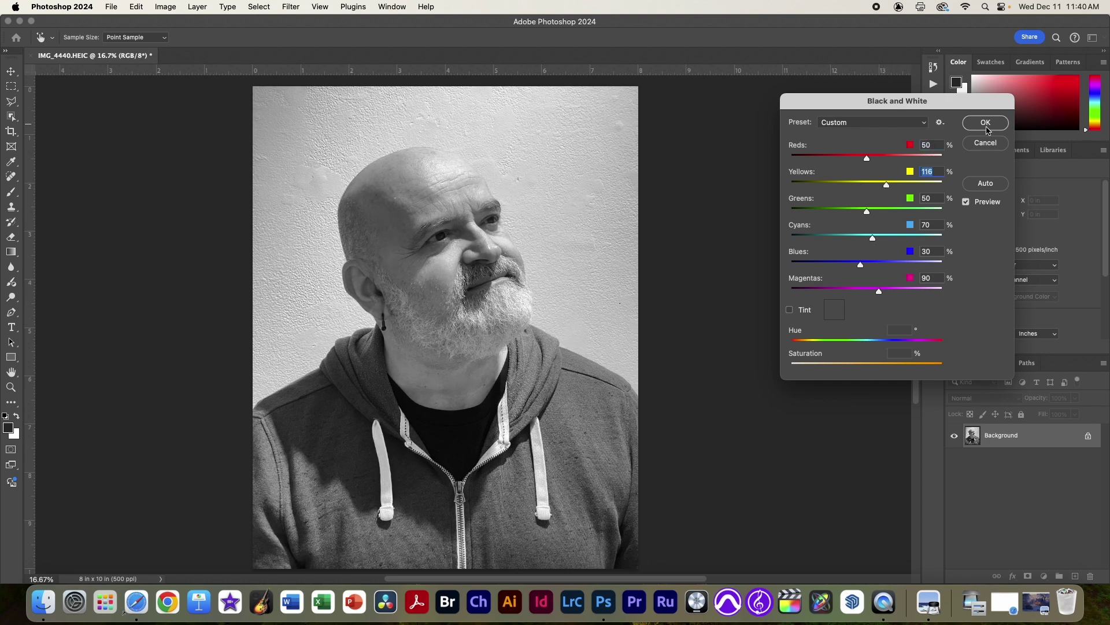
click(986, 123)
key(c)
click(168, 6)
click(176, 8)
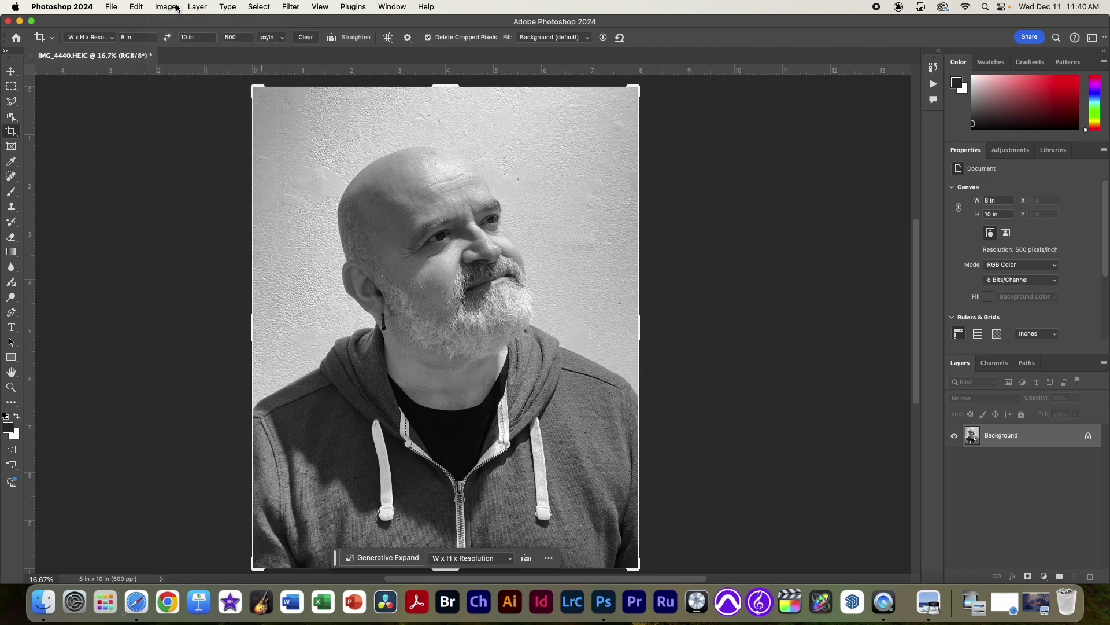
key(super+z)
- Apply Hue/Saturation with Saturation -100 and Lightness +8
click(166, 7)
mouse_move(182, 39)
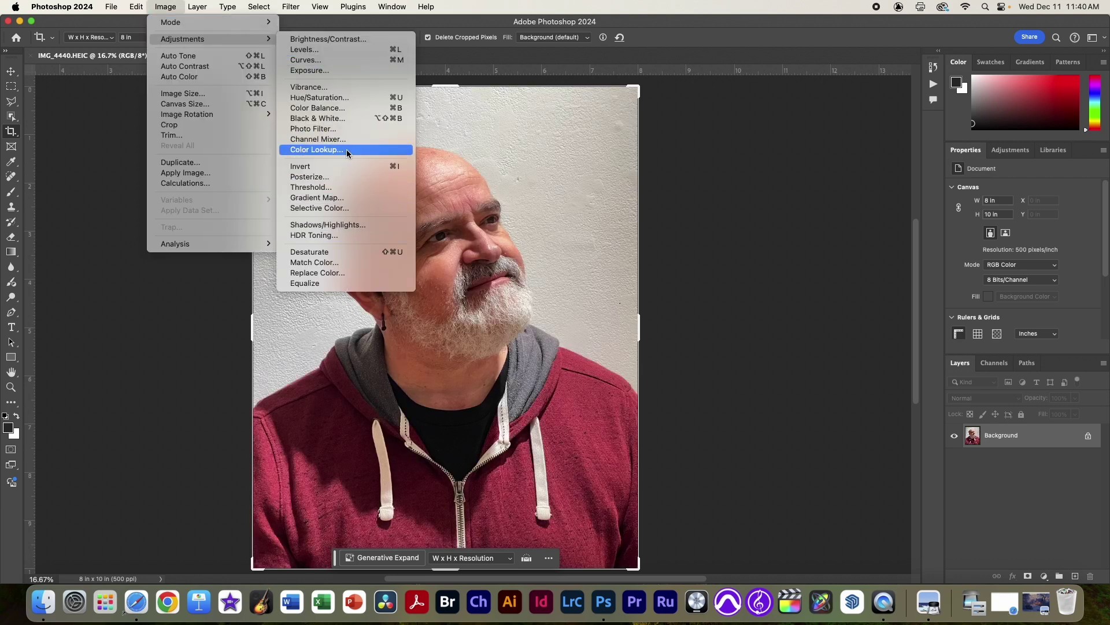
click(349, 96)
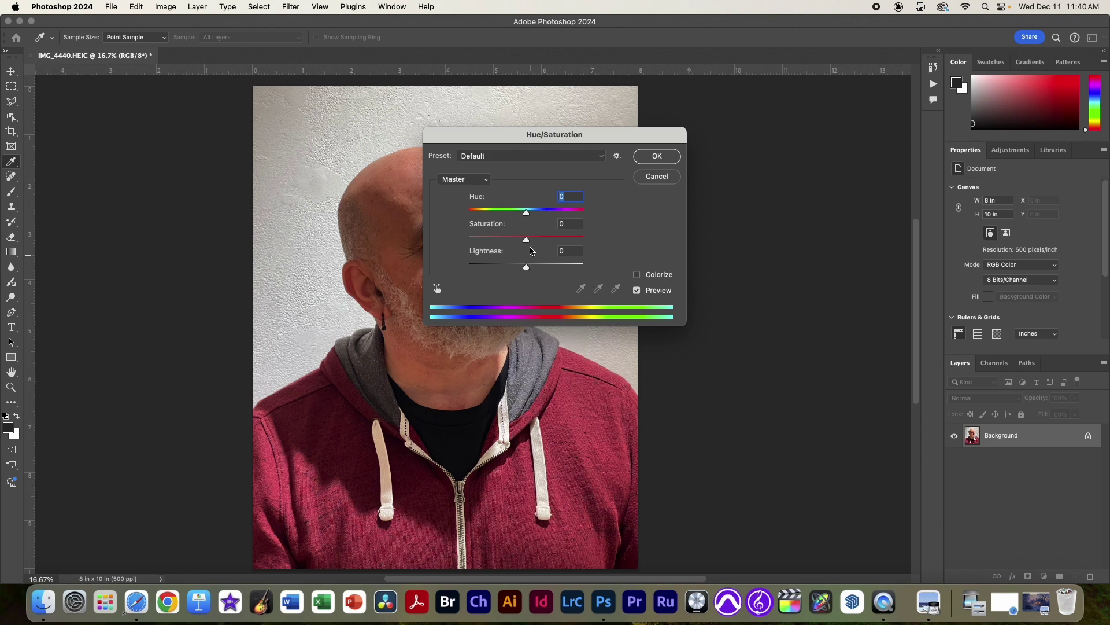
drag(527, 239, 437, 243)
drag(511, 135, 757, 142)
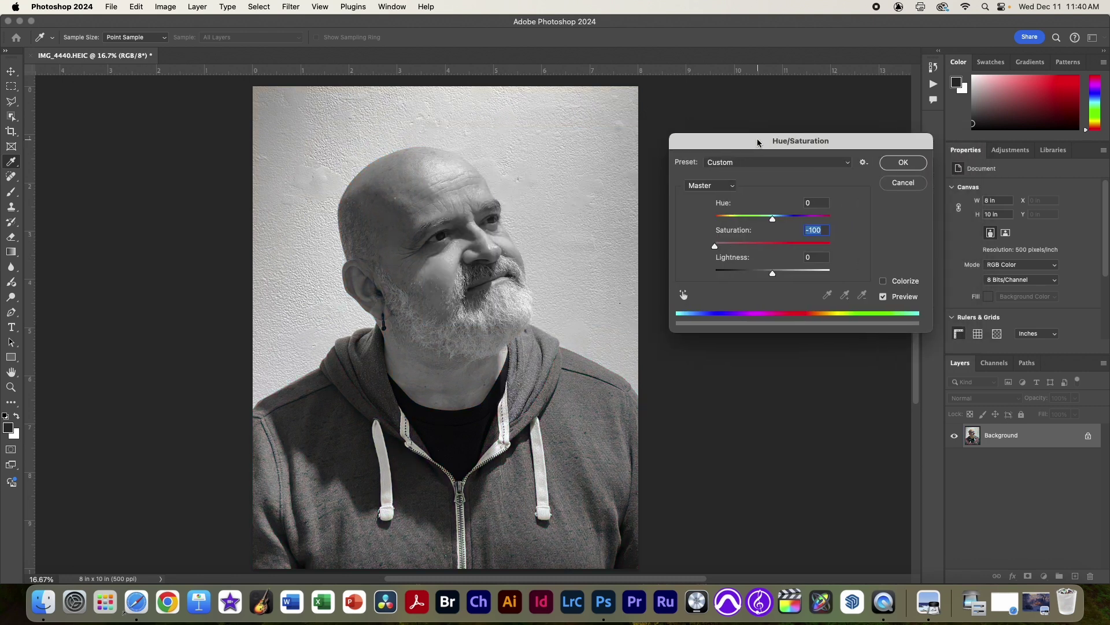
drag(775, 277, 771, 277)
click(896, 162)
key(c)
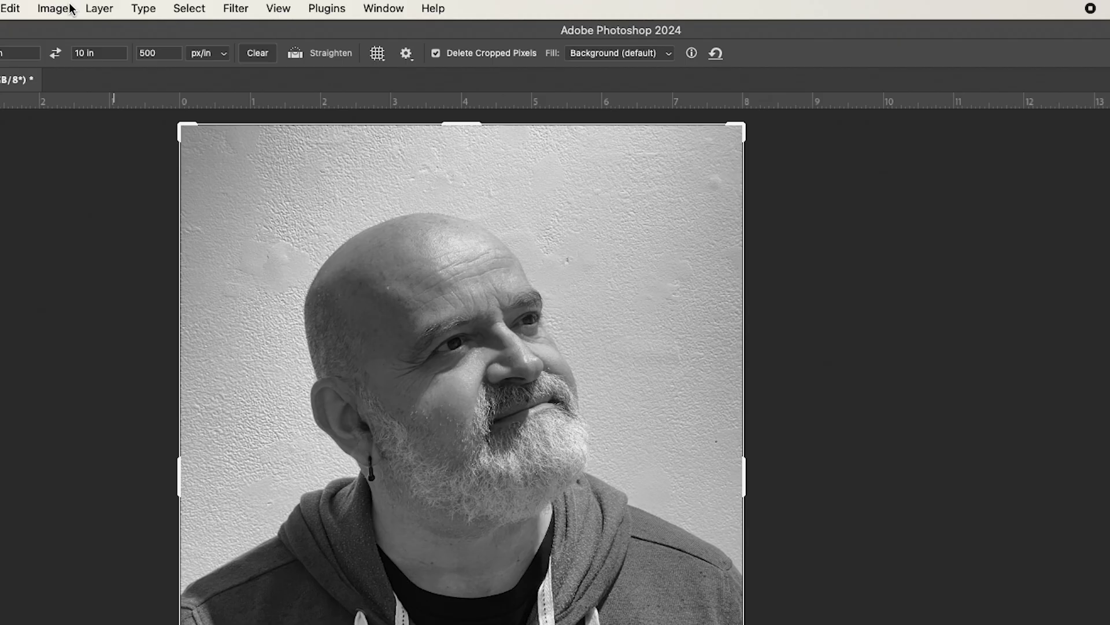
- Convert the document to Grayscale mode, discarding the colour information
click(69, 8)
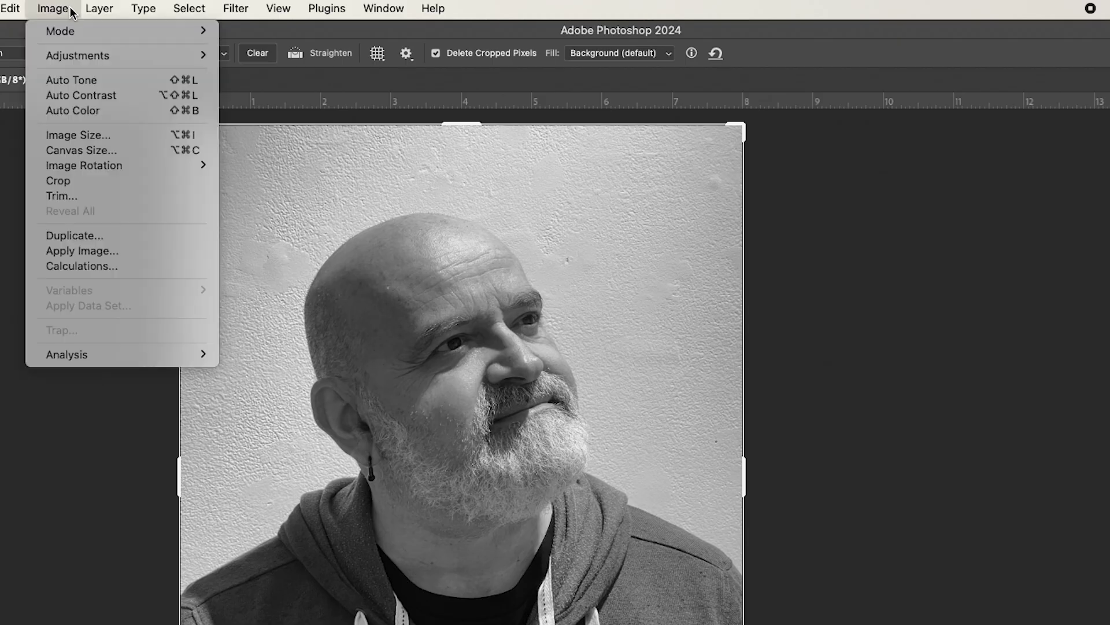
mouse_move(65, 34)
click(274, 46)
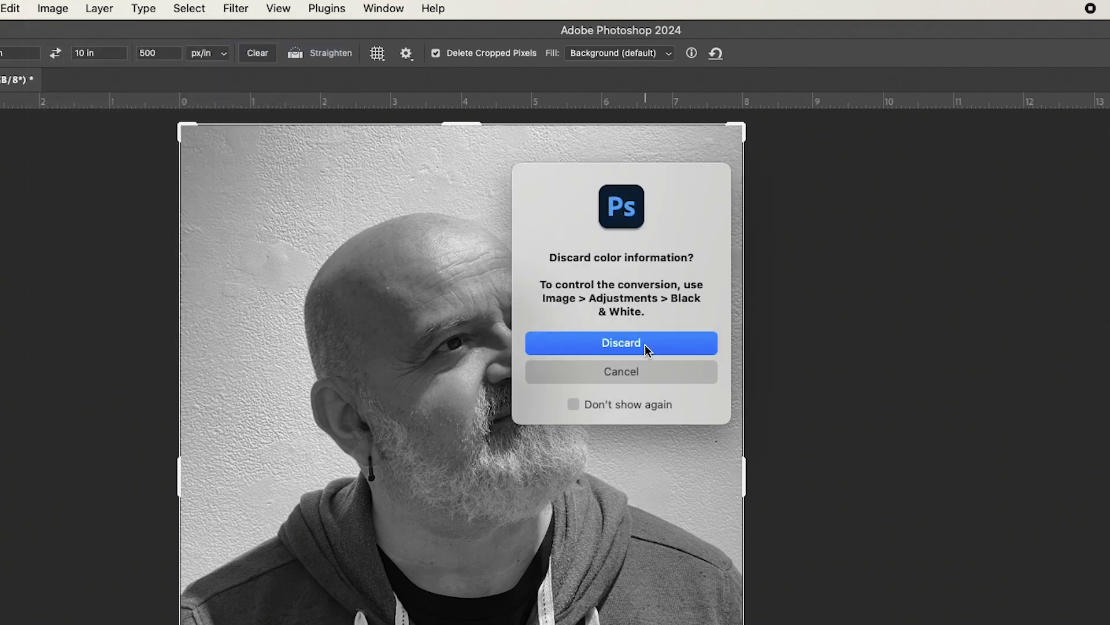
click(645, 345)
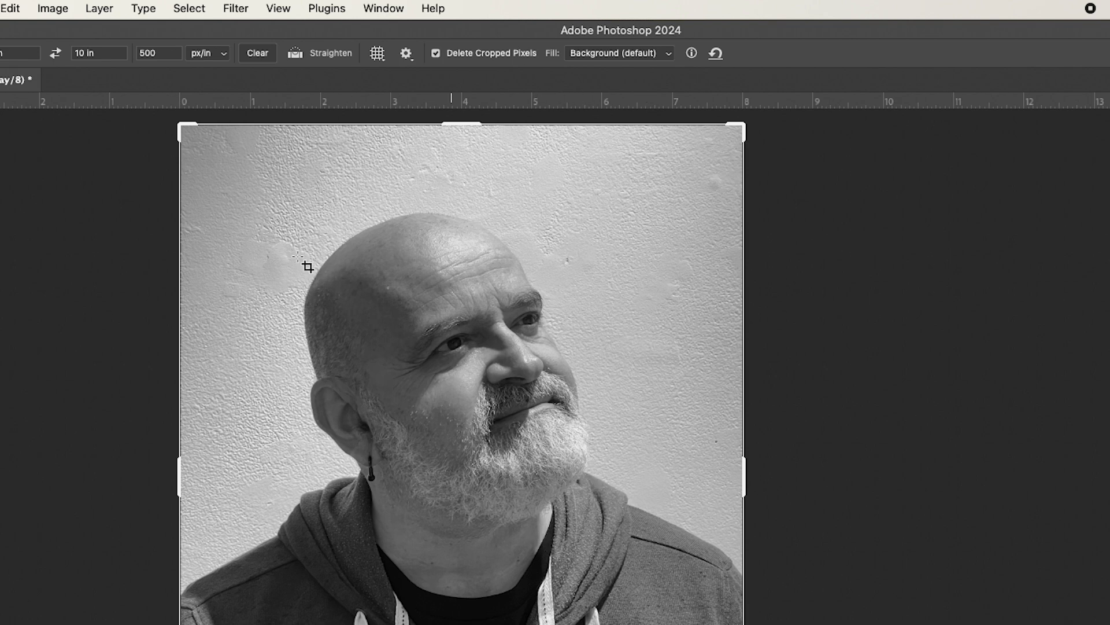
- Flip the canvas horizontally so the portrait faces the other way
click(53, 8)
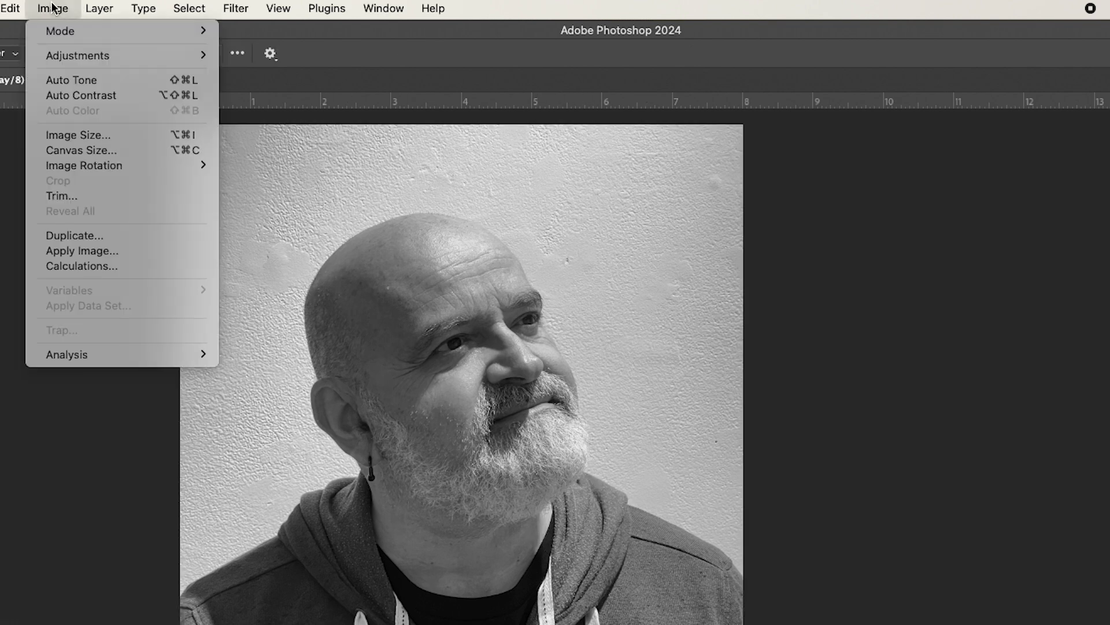
mouse_move(106, 168)
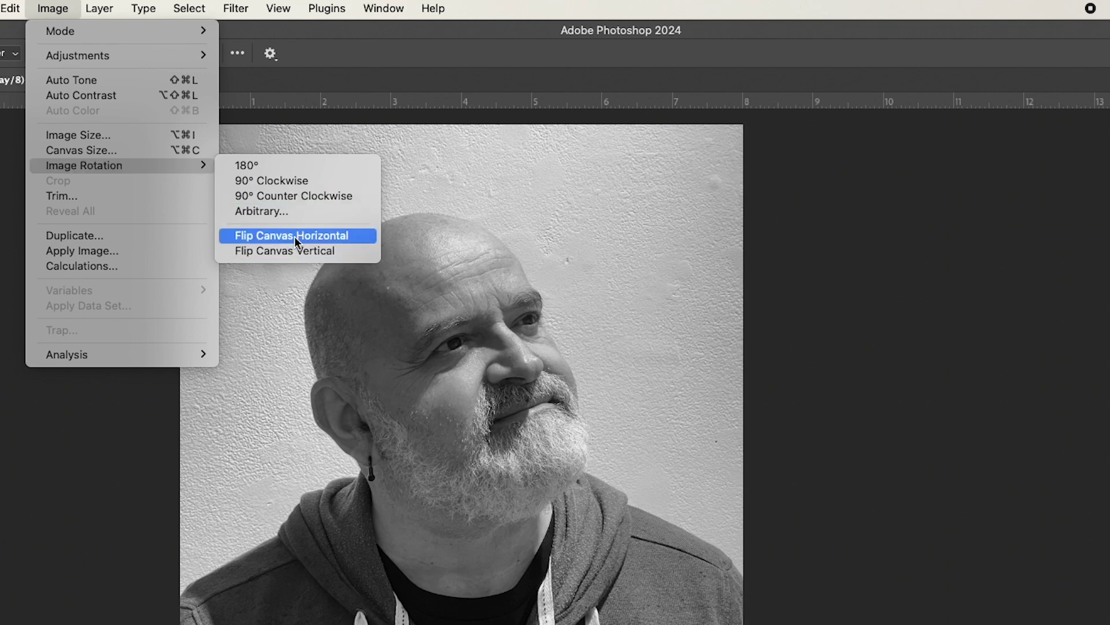
click(332, 236)
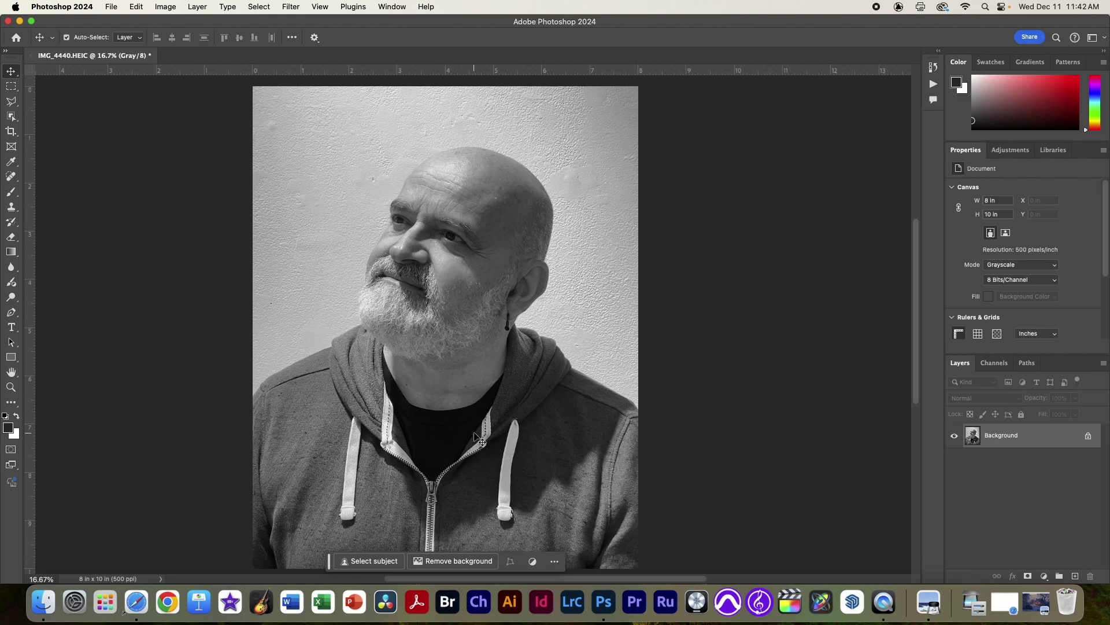
- Apply a Levels adjustment with output black level 25, checking it against the preview
scroll(476, 438, up, 6)
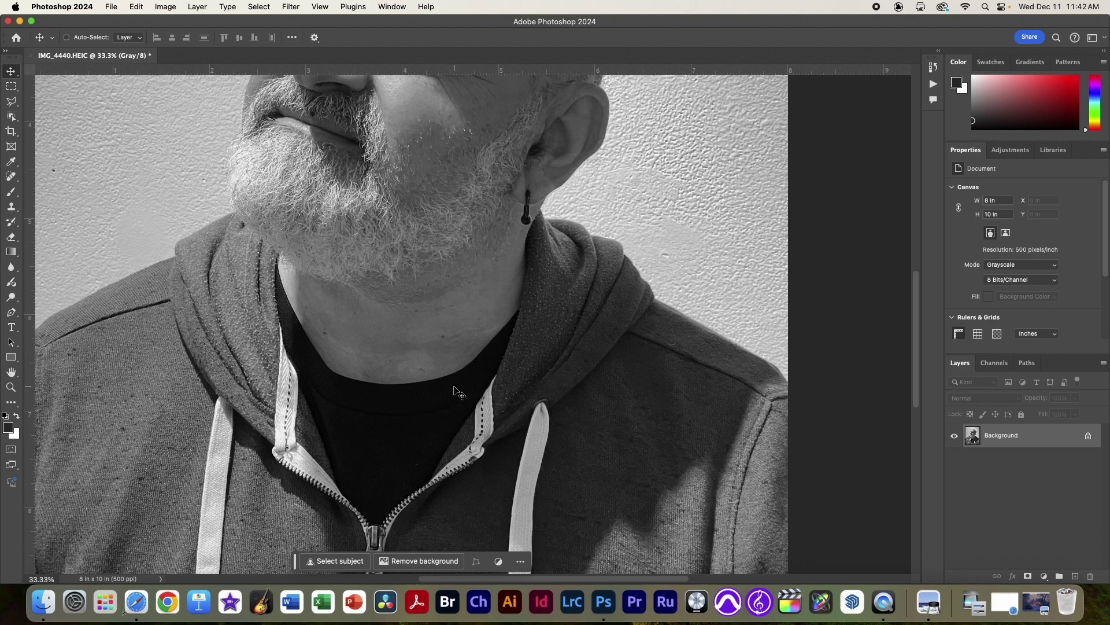
click(166, 6)
mouse_move(190, 39)
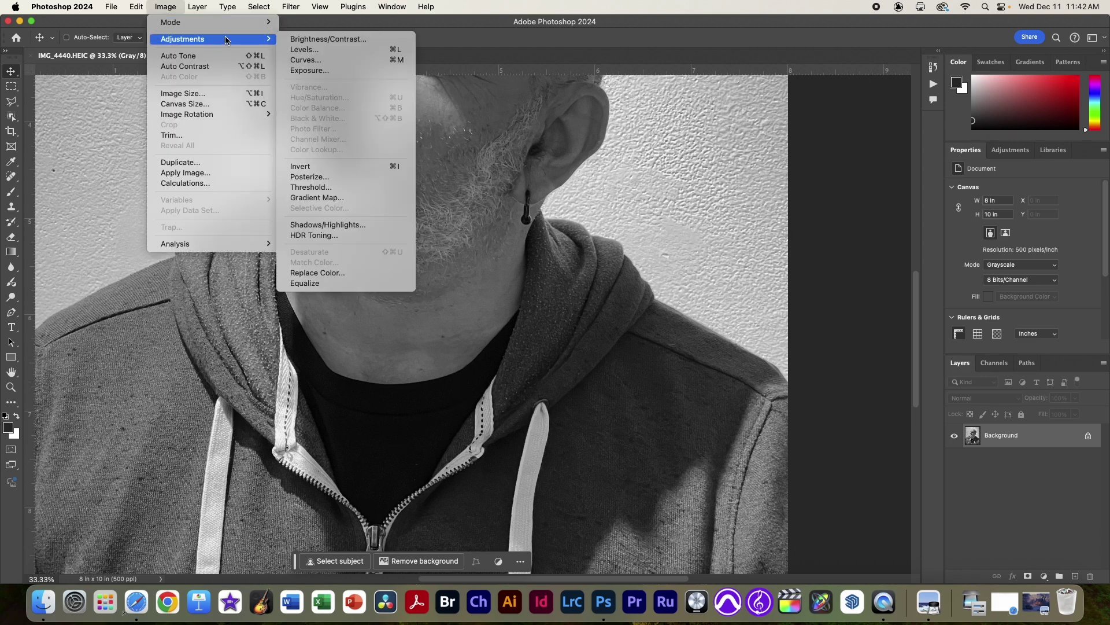
click(349, 51)
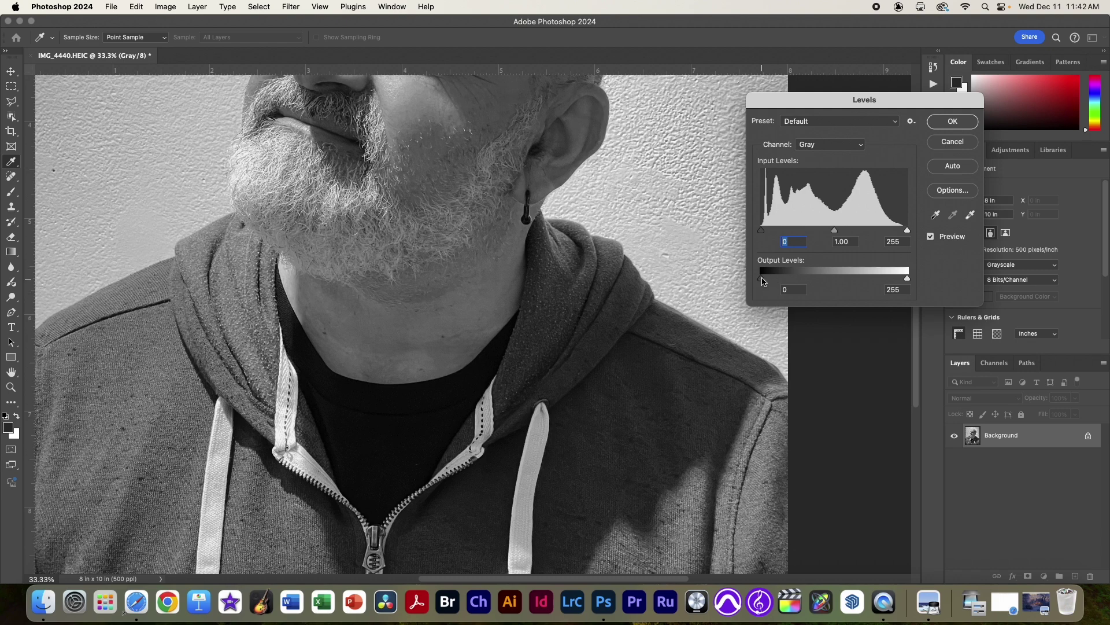
drag(763, 282, 777, 282)
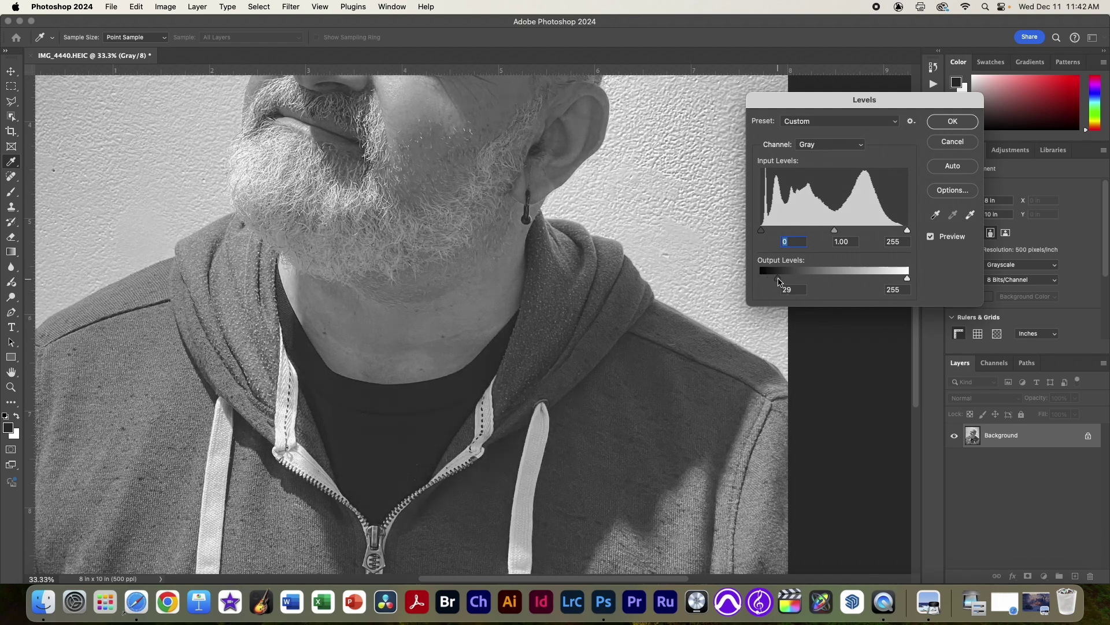
click(785, 289)
double_click(785, 289)
text(25)
click(931, 236)
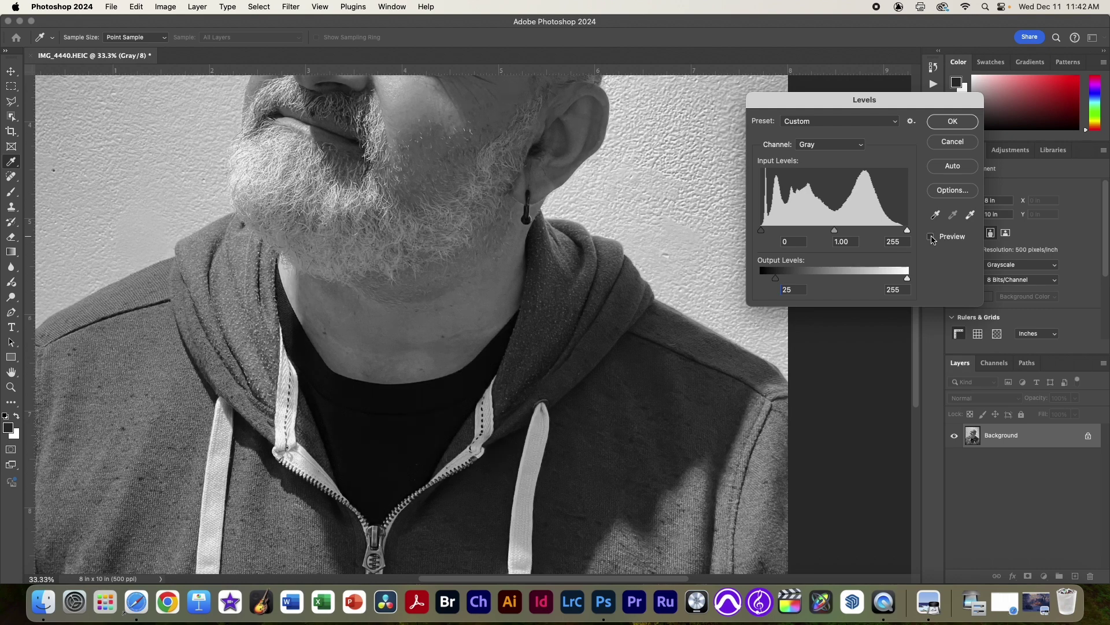
click(931, 236)
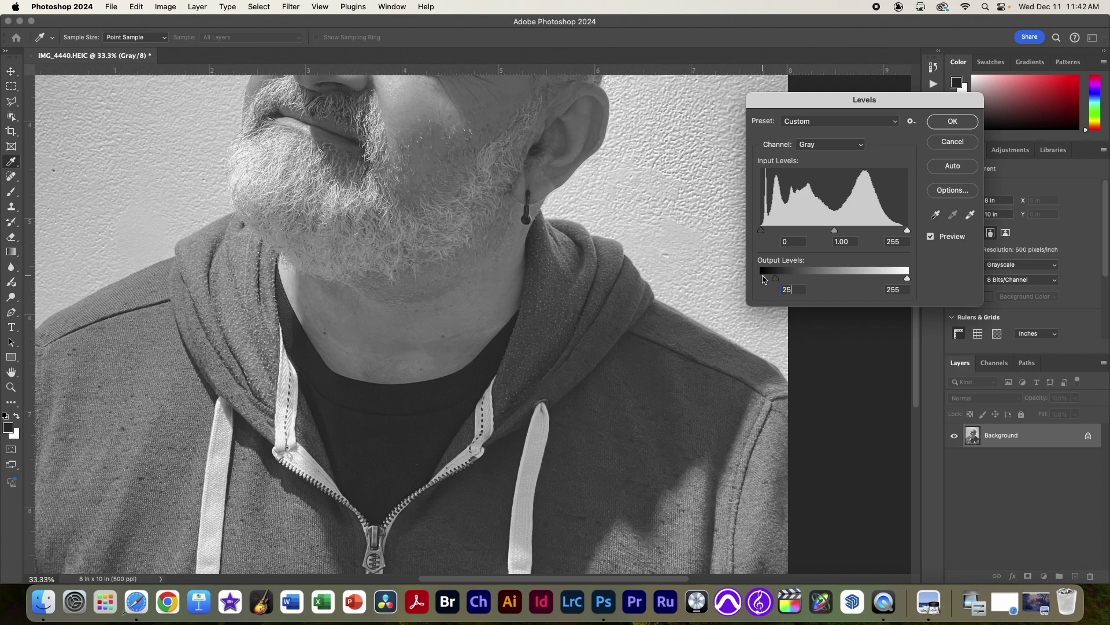
click(948, 121)
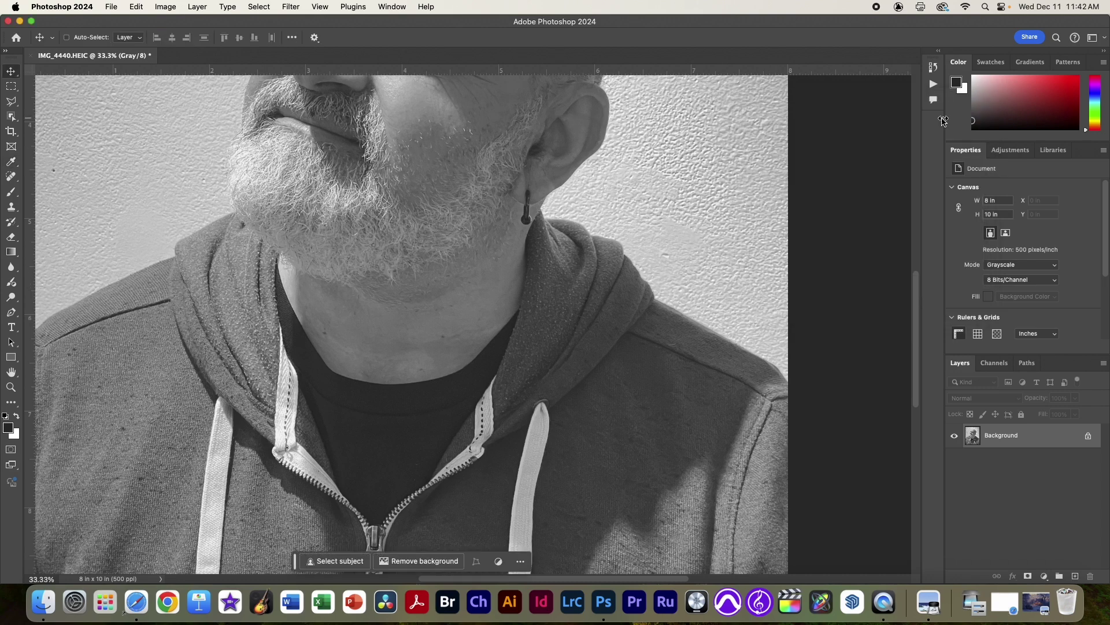
- Convert to Bitmap mode at 500 pixels/inch using the Halftone Screen method
key(super+0)
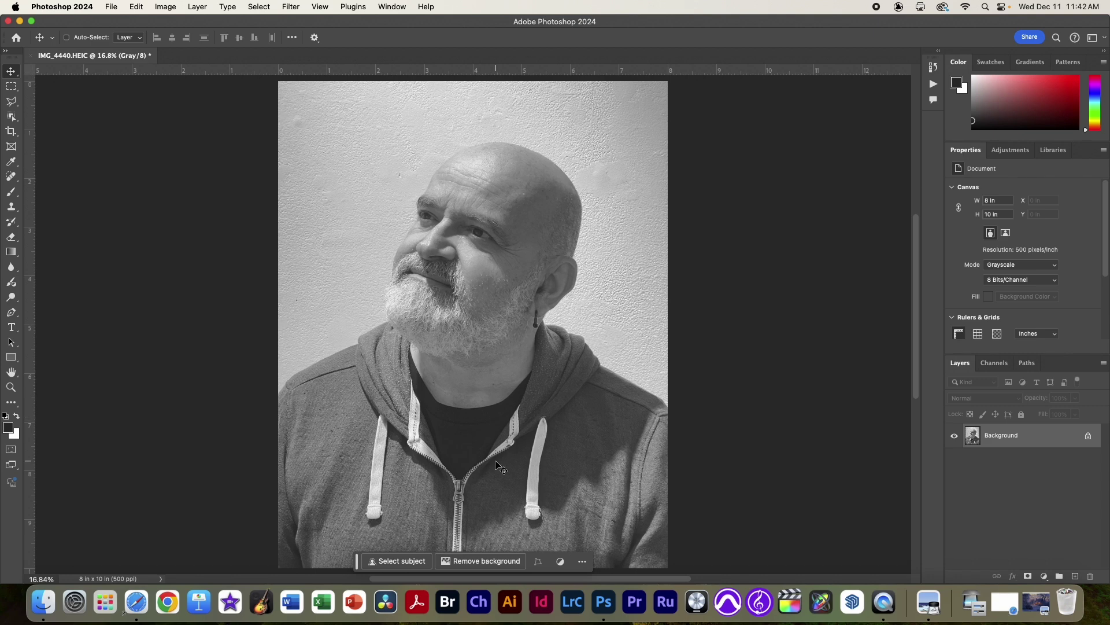
click(171, 10)
mouse_move(173, 22)
click(300, 28)
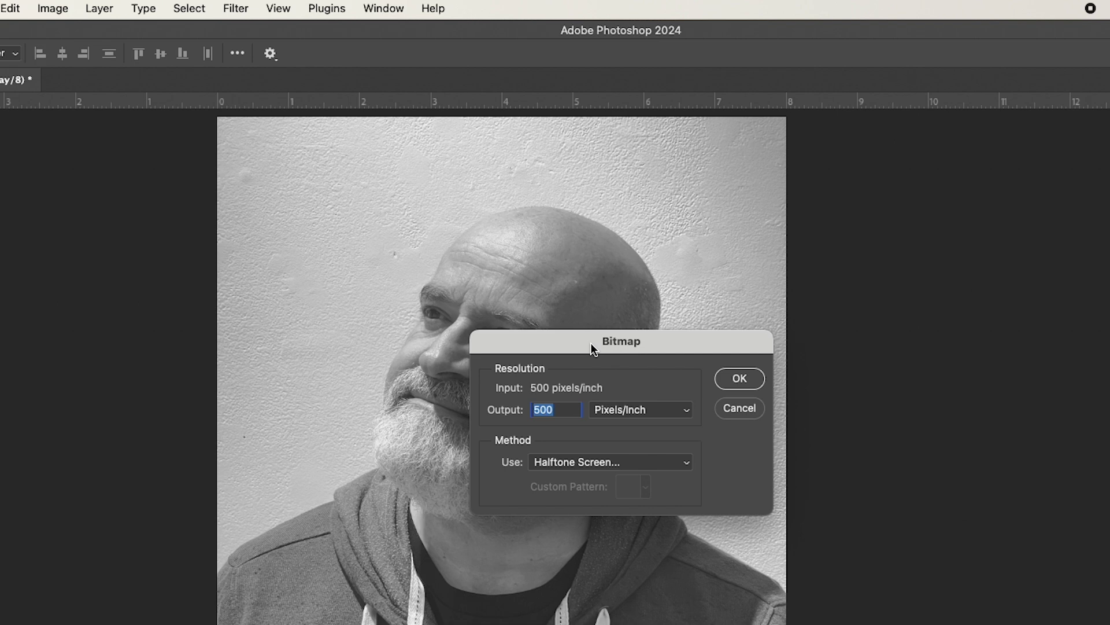
drag(532, 233, 456, 207)
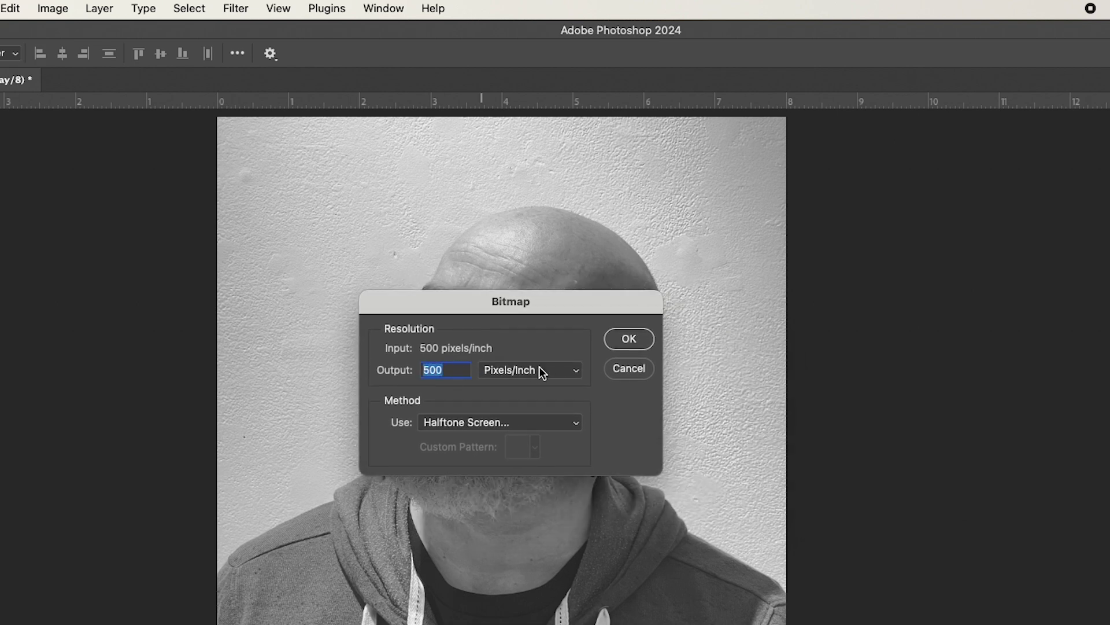
click(512, 431)
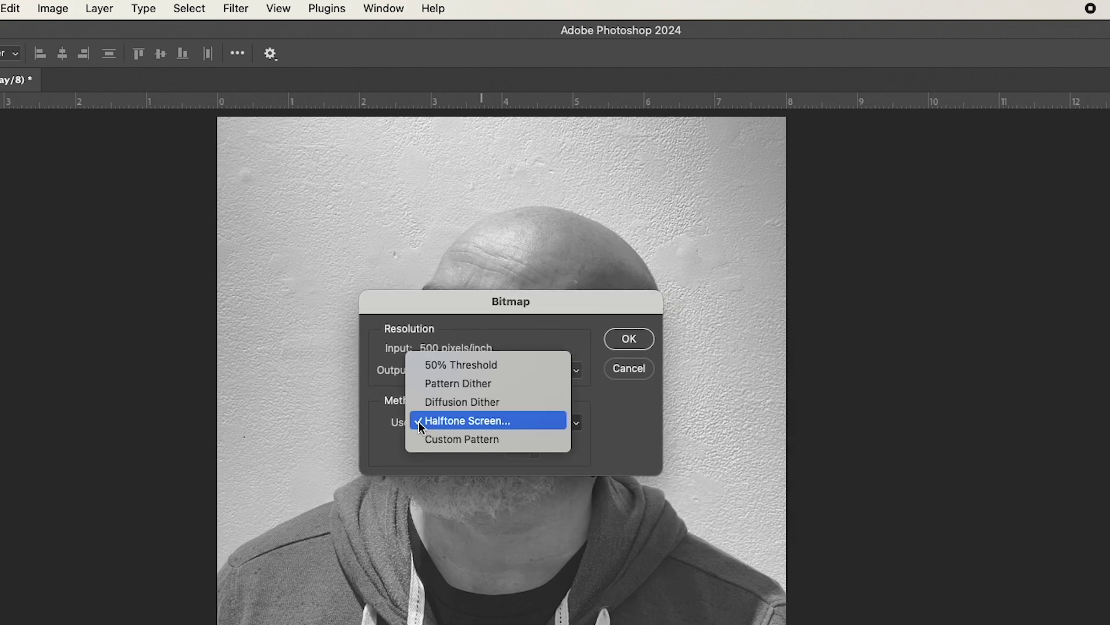
click(490, 419)
click(632, 340)
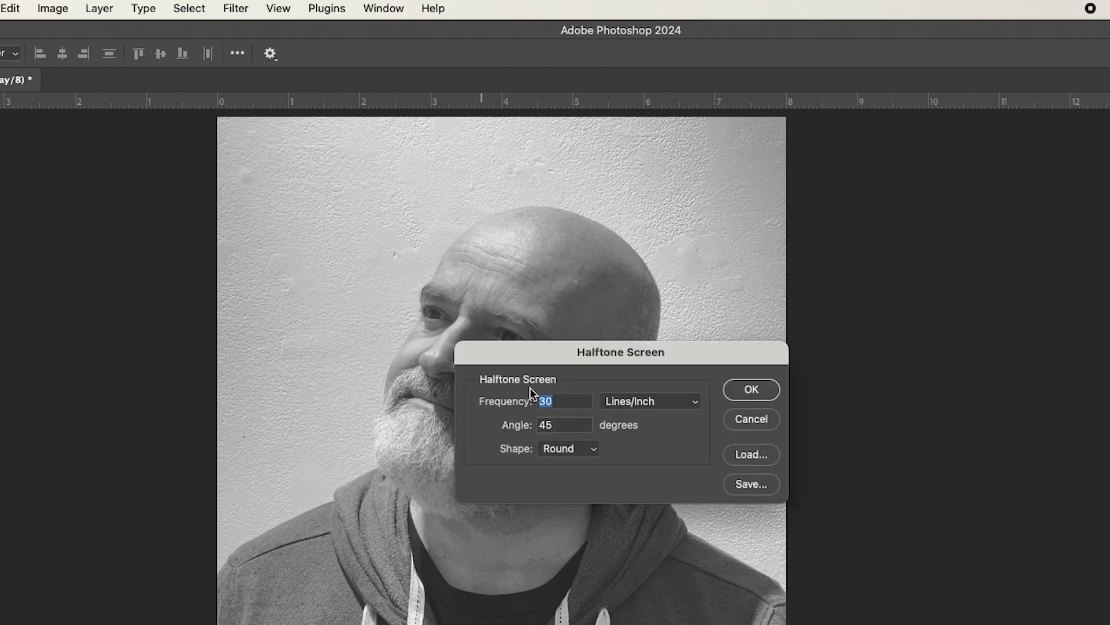
- Set the halftone screen to 30 lines/inch, 45° angle and Round dots
drag(574, 356, 445, 335)
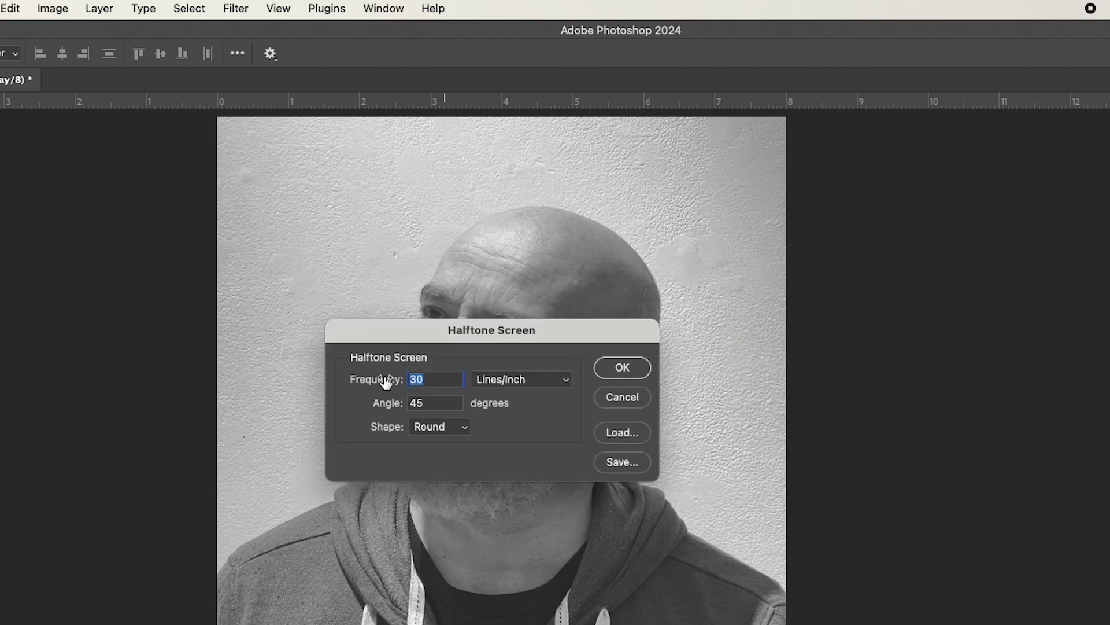
double_click(436, 402)
click(439, 429)
click(446, 431)
click(627, 369)
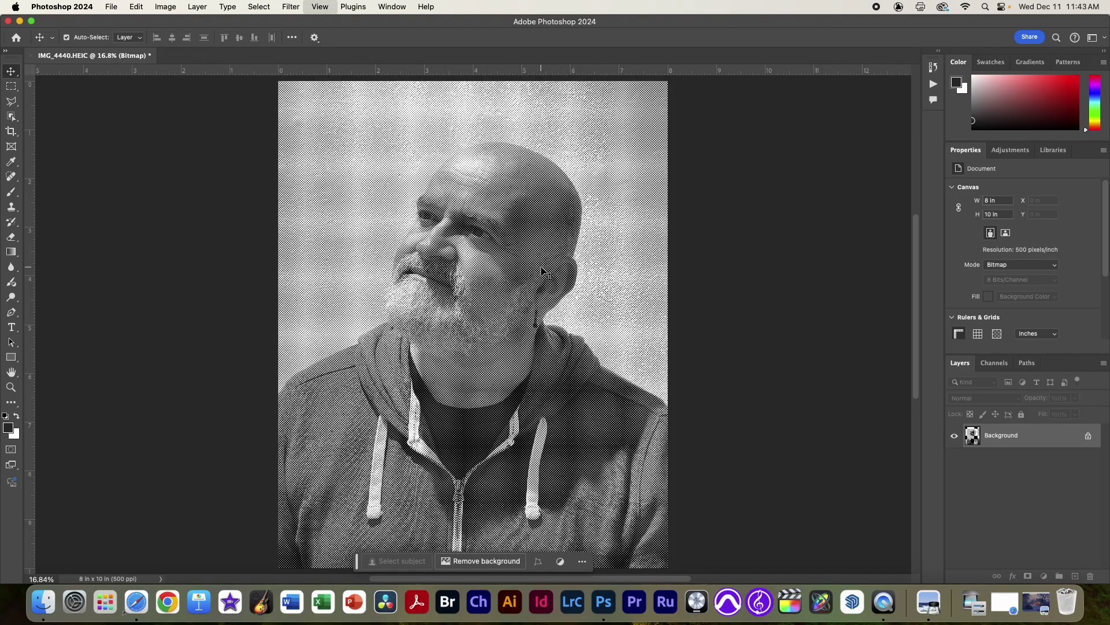
- Inspect the halftone dots, then convert the image back to Grayscale at size ratio 1
key(super+equal)
key(super+equal)
key(super+equal)
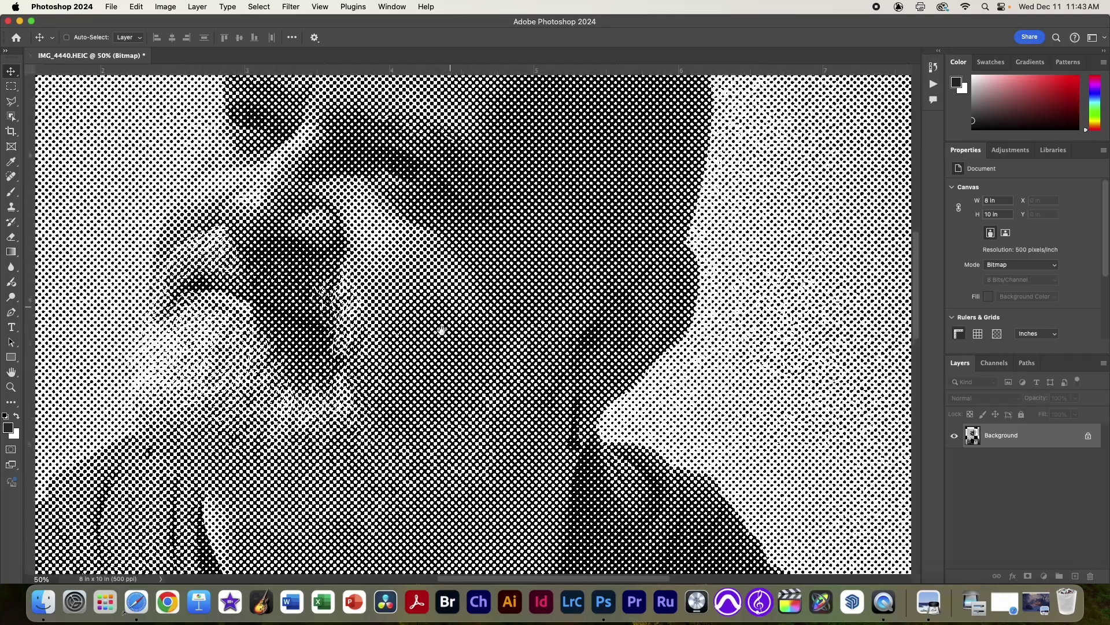
scroll(442, 330, up, 5)
scroll(525, 255, right, 5)
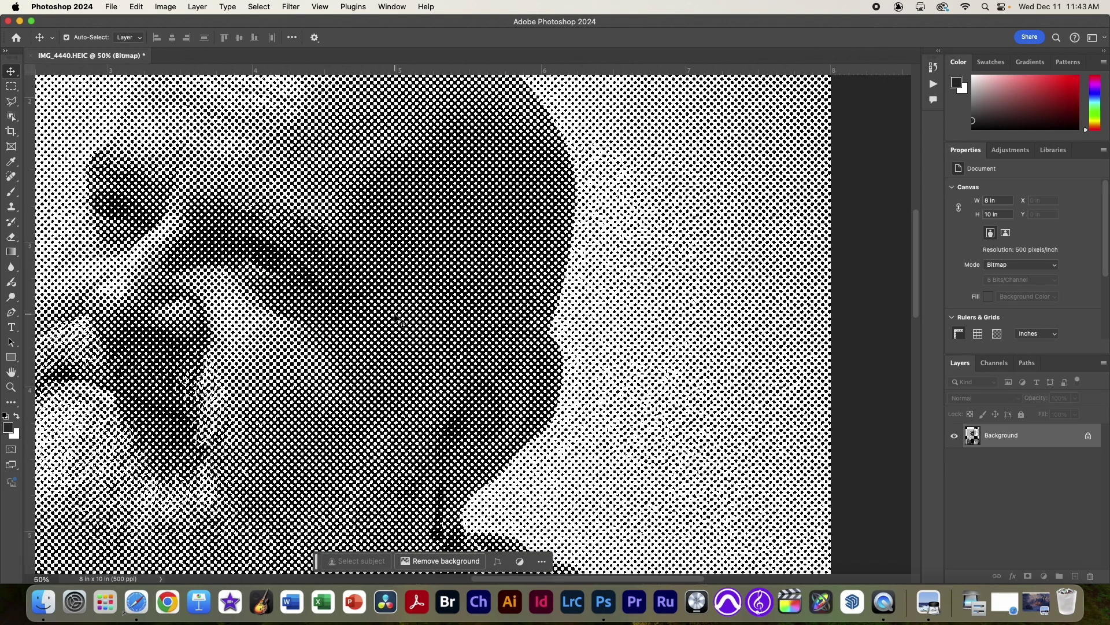
key(super+0)
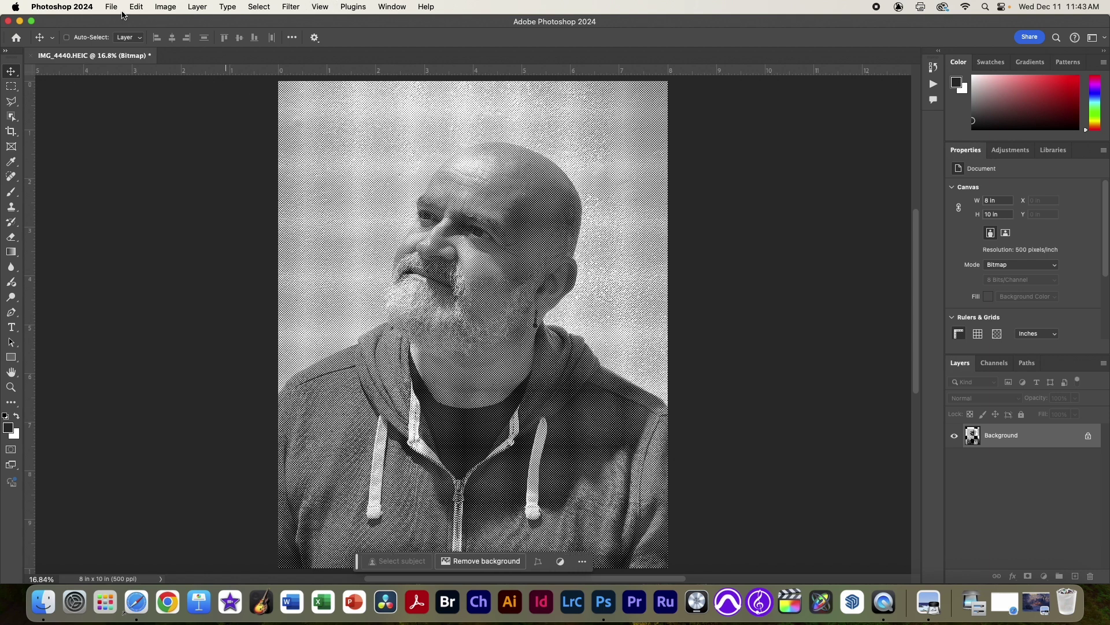
click(157, 8)
mouse_move(179, 23)
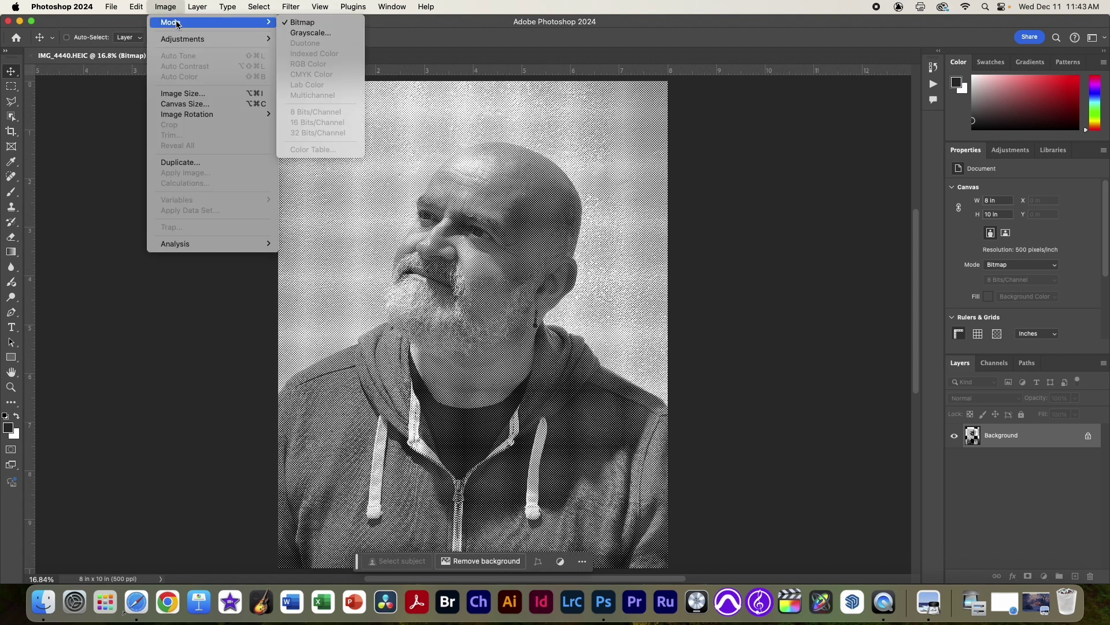
click(299, 33)
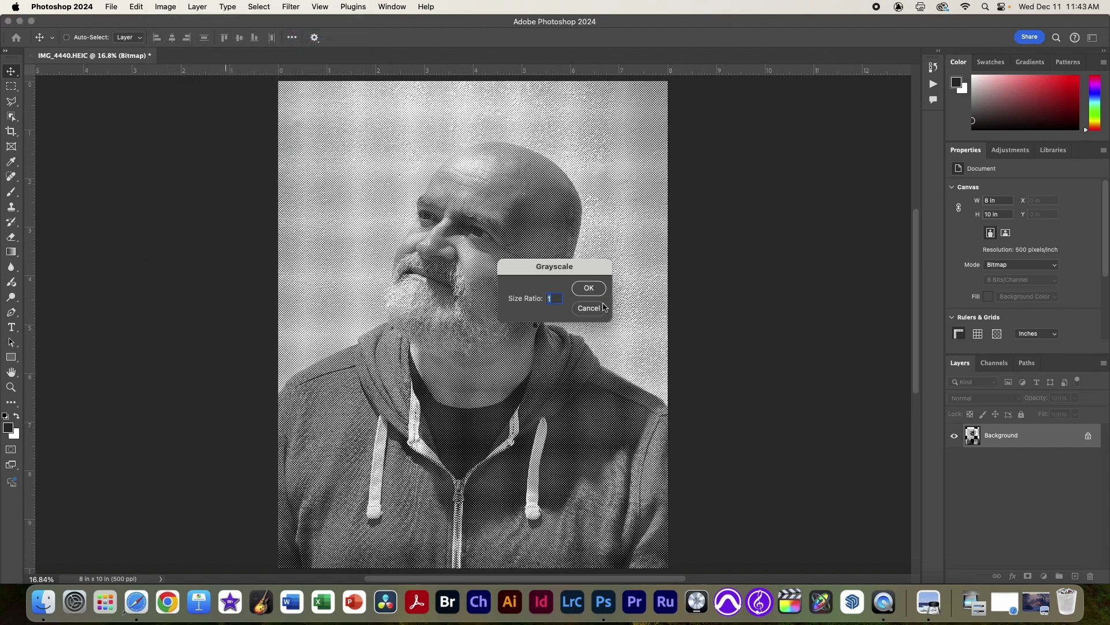
click(595, 294)
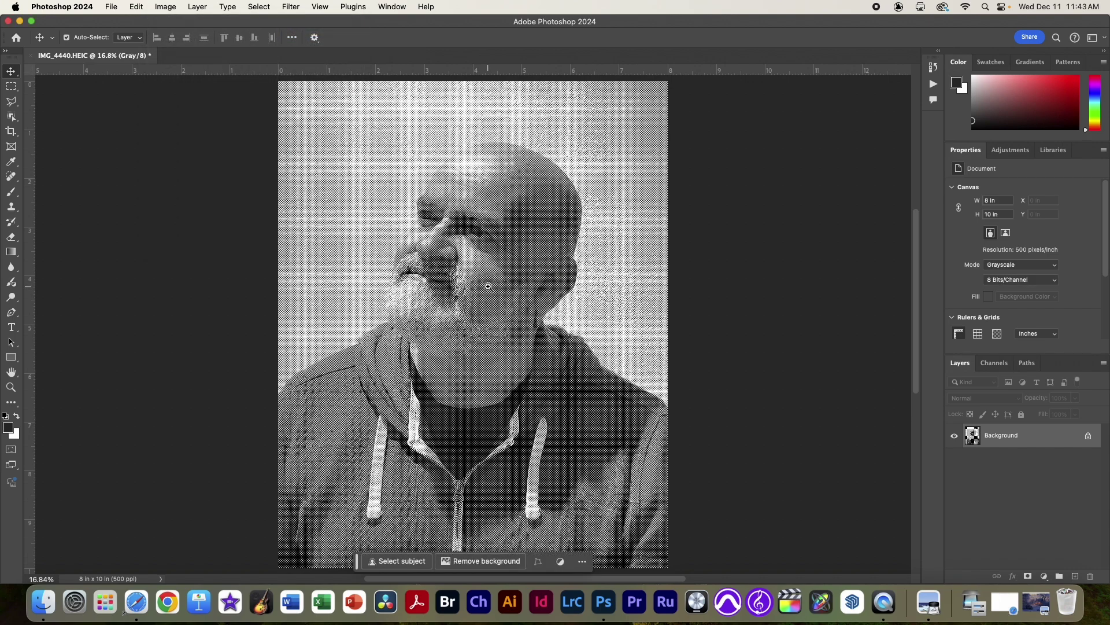
drag(489, 291, 324, 67)
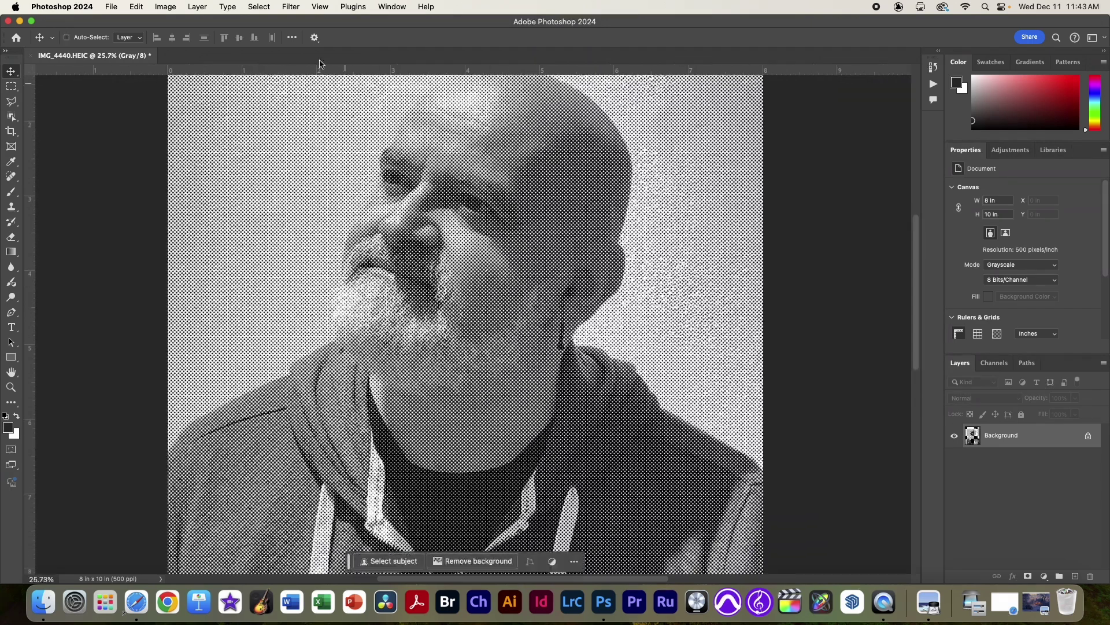
click(177, 6)
mouse_move(178, 24)
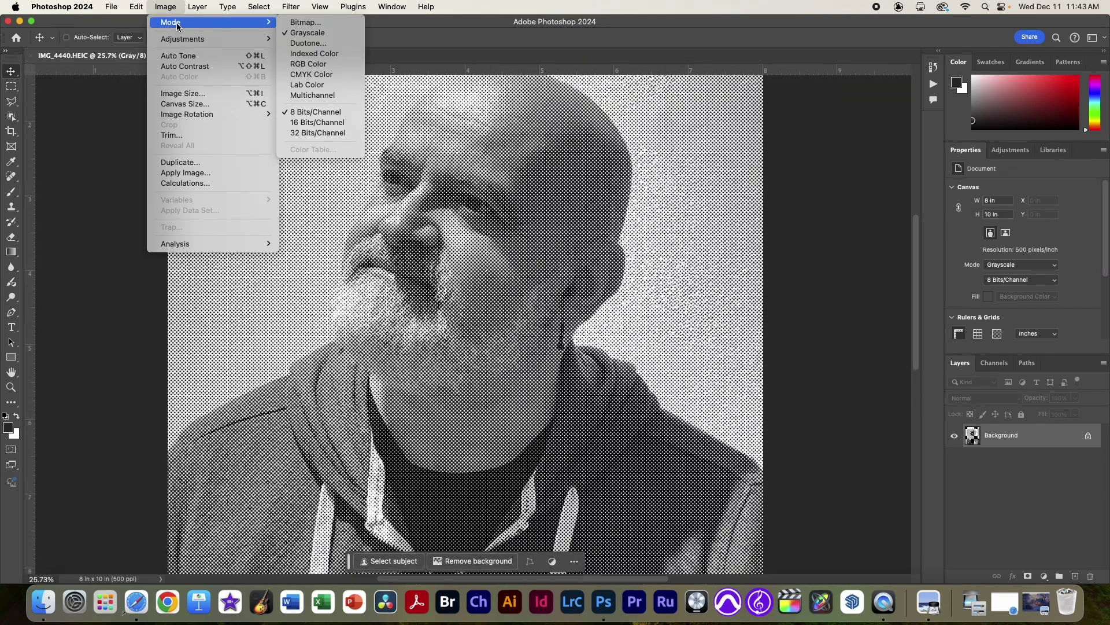
click(169, 7)
- Save the portrait as a quality-12 JPEG named laserCut.jpg on the Untitled drive
click(116, 6)
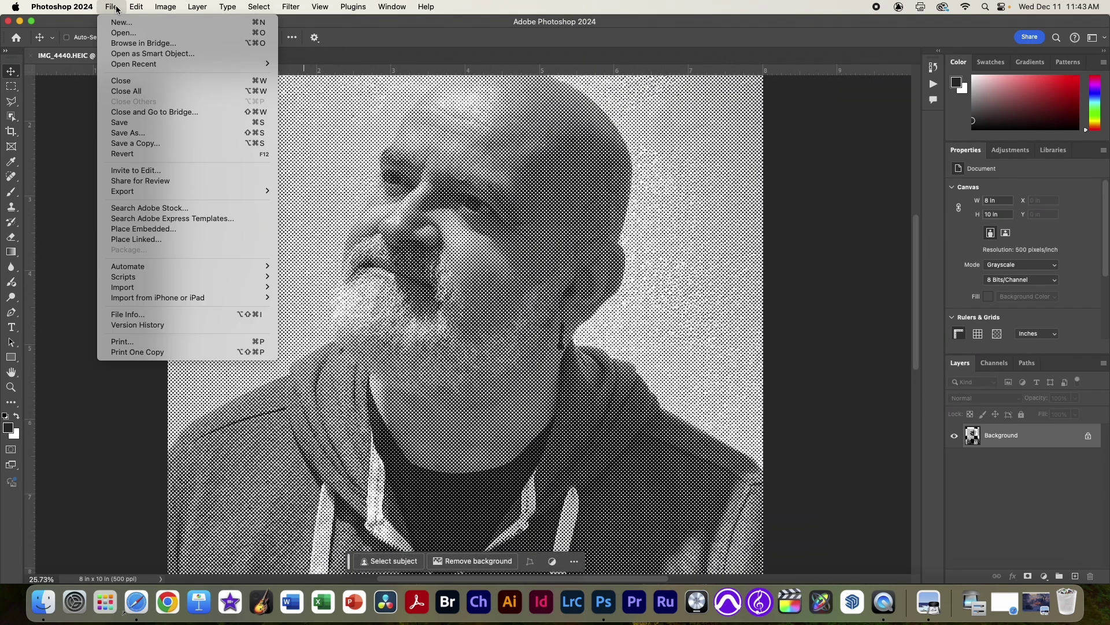
click(147, 136)
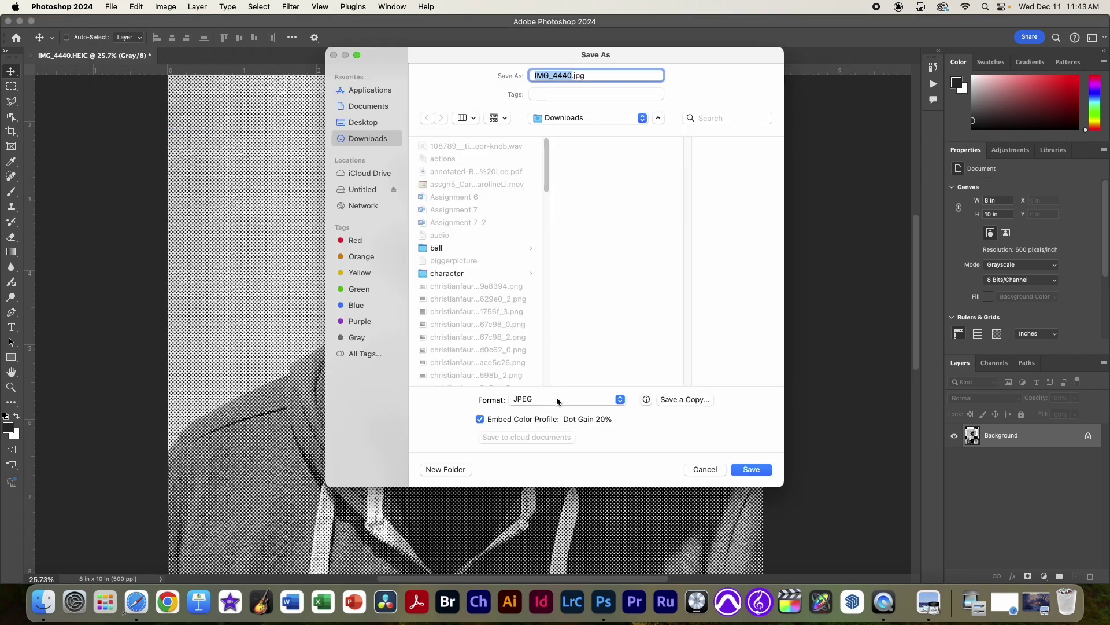
click(558, 400)
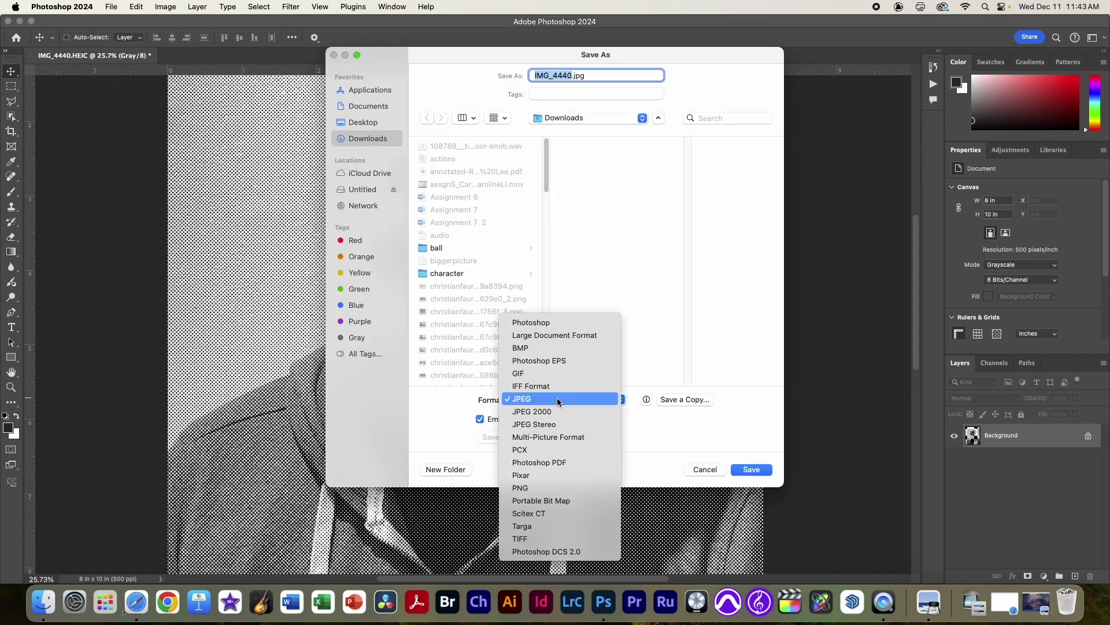
click(557, 400)
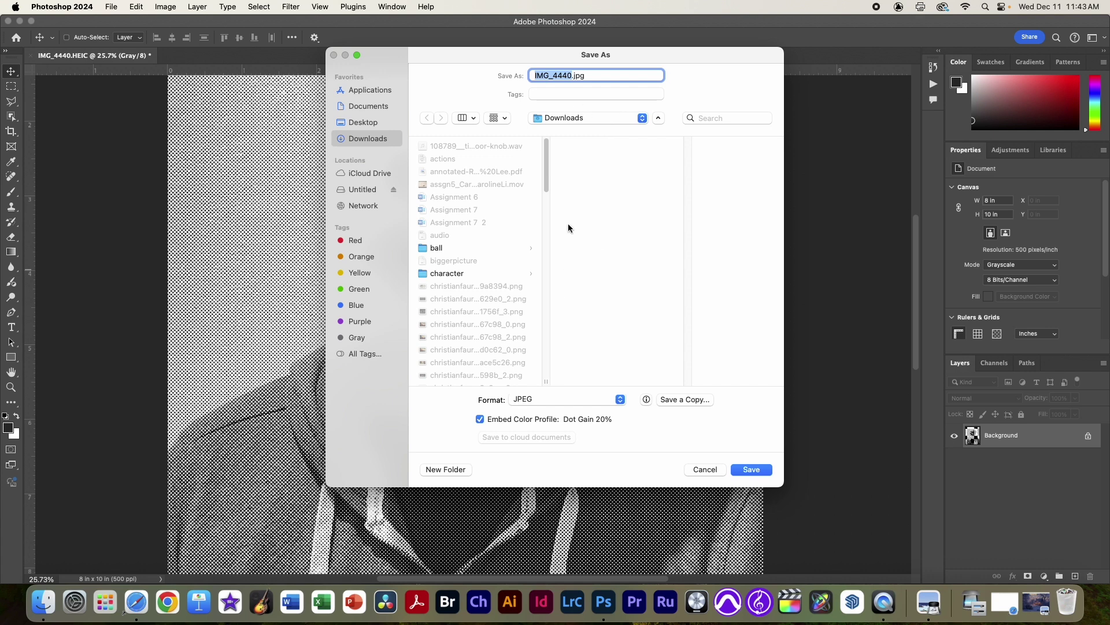
text(laserCut)
click(363, 189)
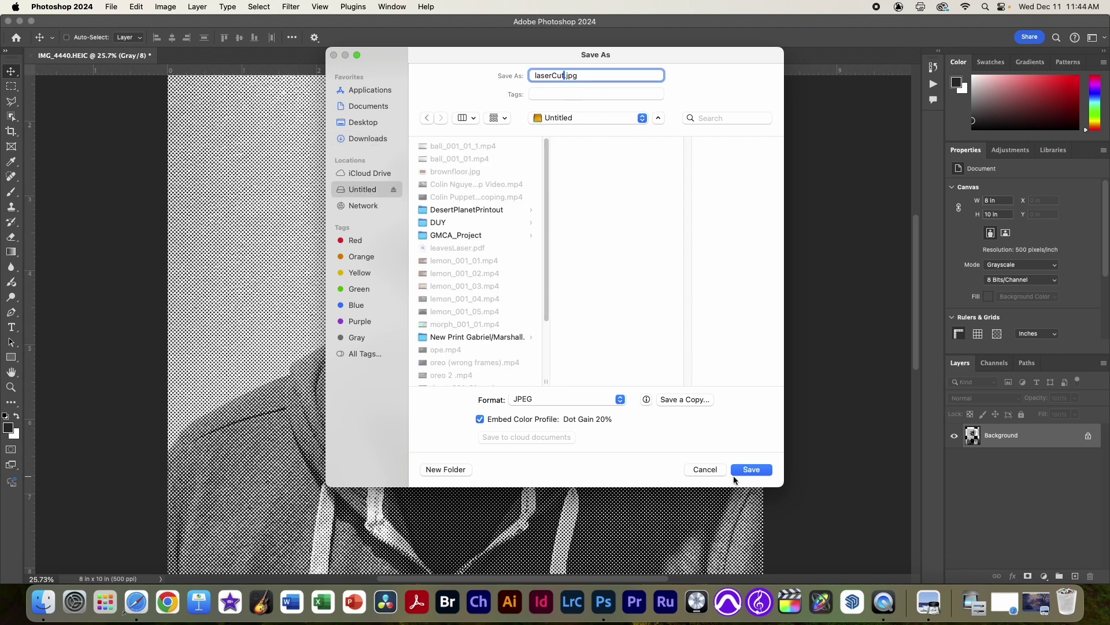
click(751, 470)
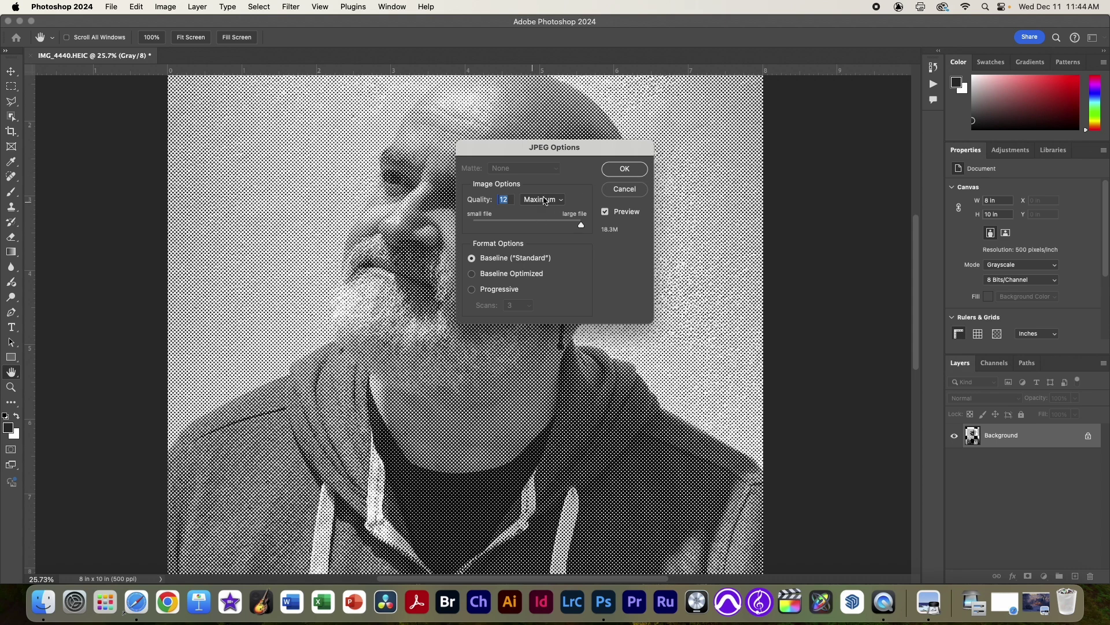
click(627, 170)
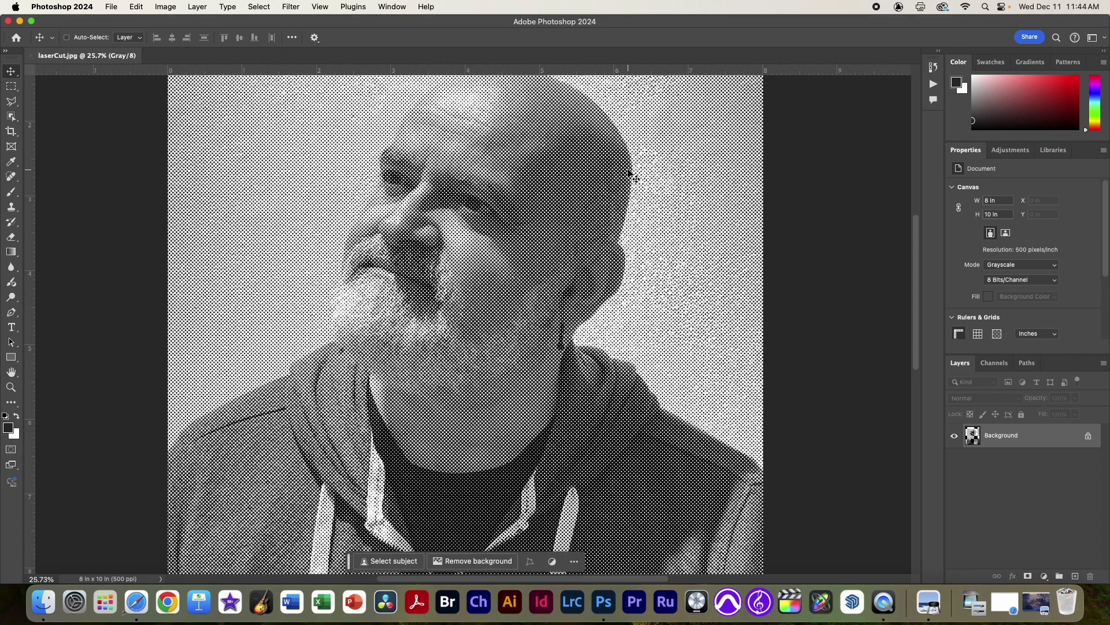
key(super+Tab)
- Bring up the blank RetinaEngrave New Project canvas in Chrome
key(super+z)
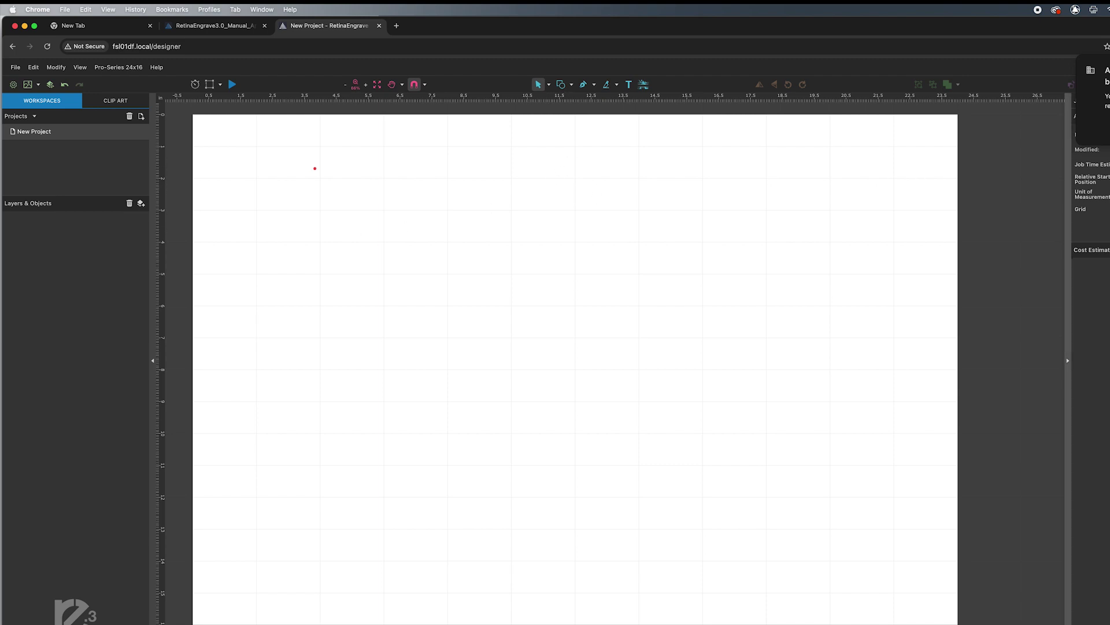
- Import laserCut.jpg from the Untitled drive, accepting the large-file warning
click(27, 85)
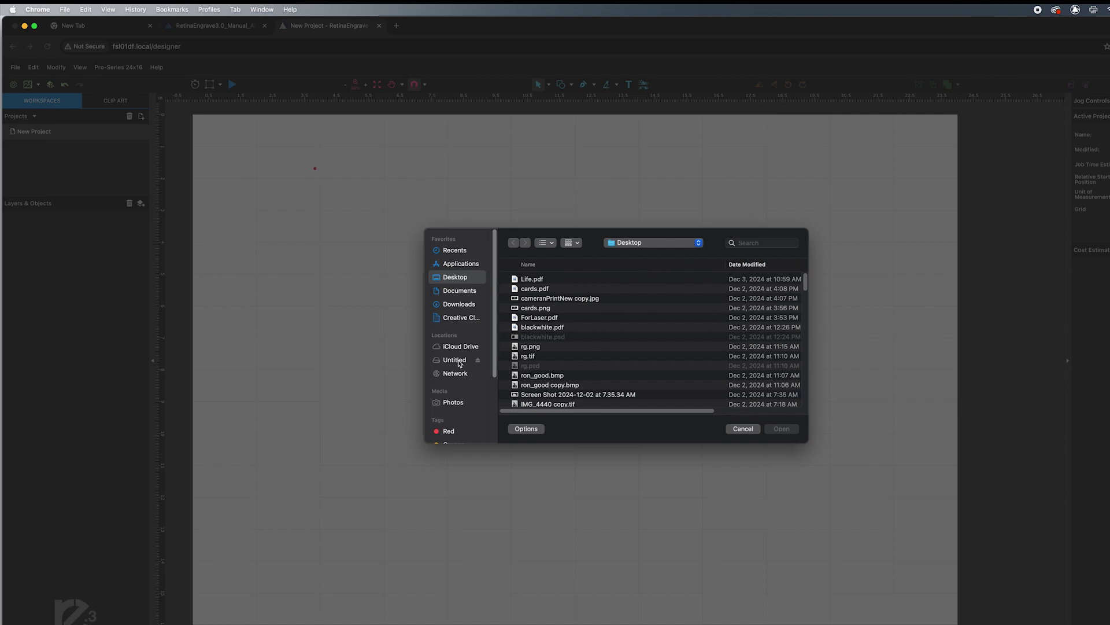
click(454, 360)
double_click(544, 292)
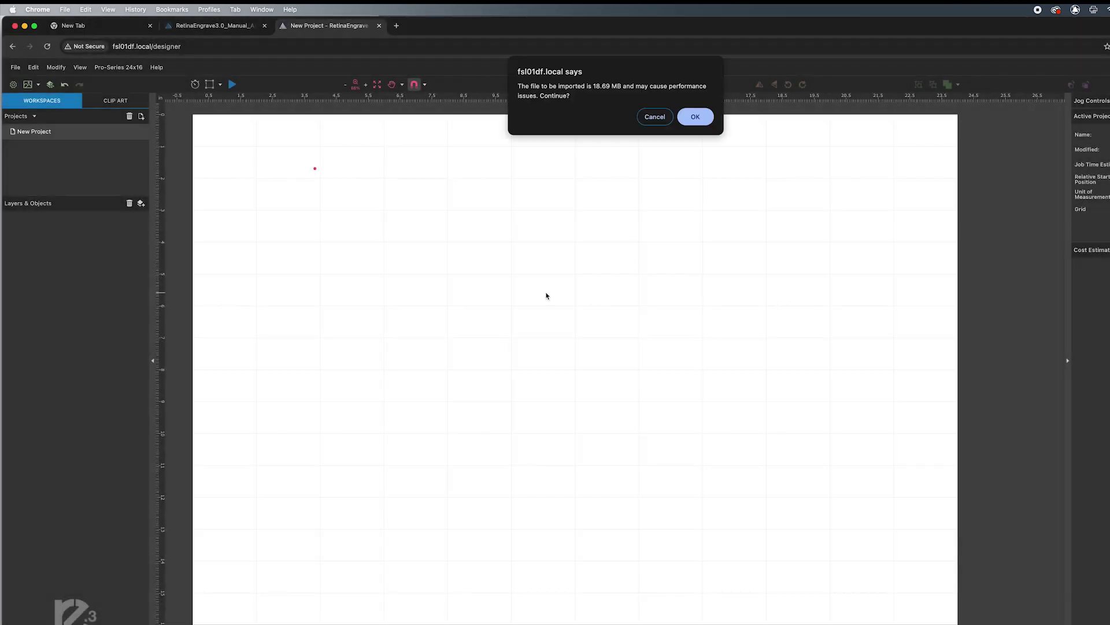
click(695, 118)
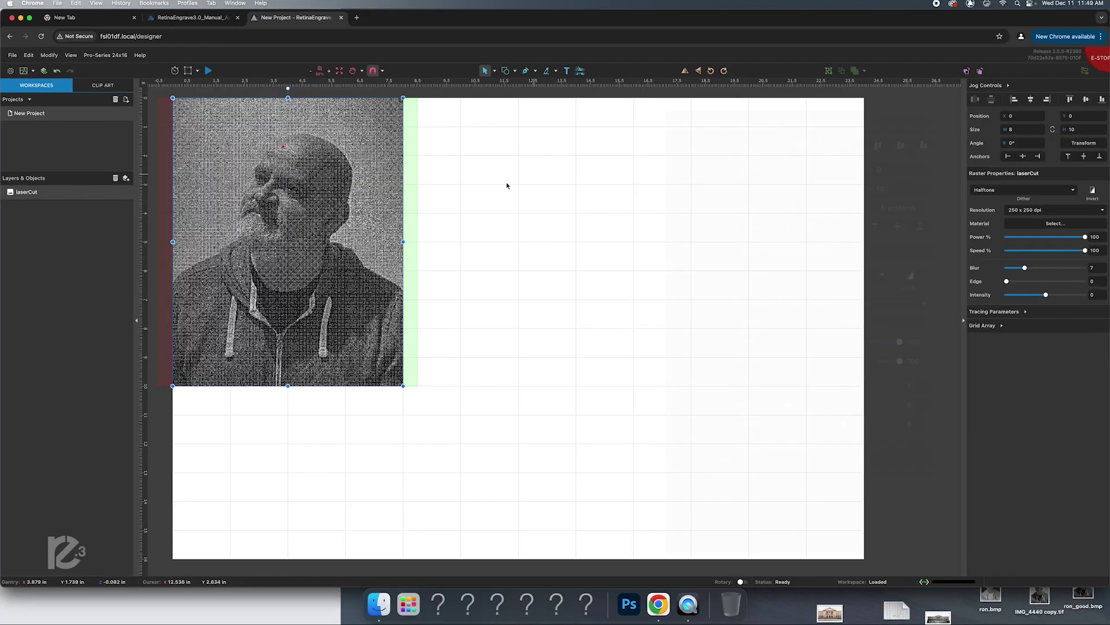
- Position the portrait at X 1, Y 1 and rotate it 90°
drag(288, 221, 403, 279)
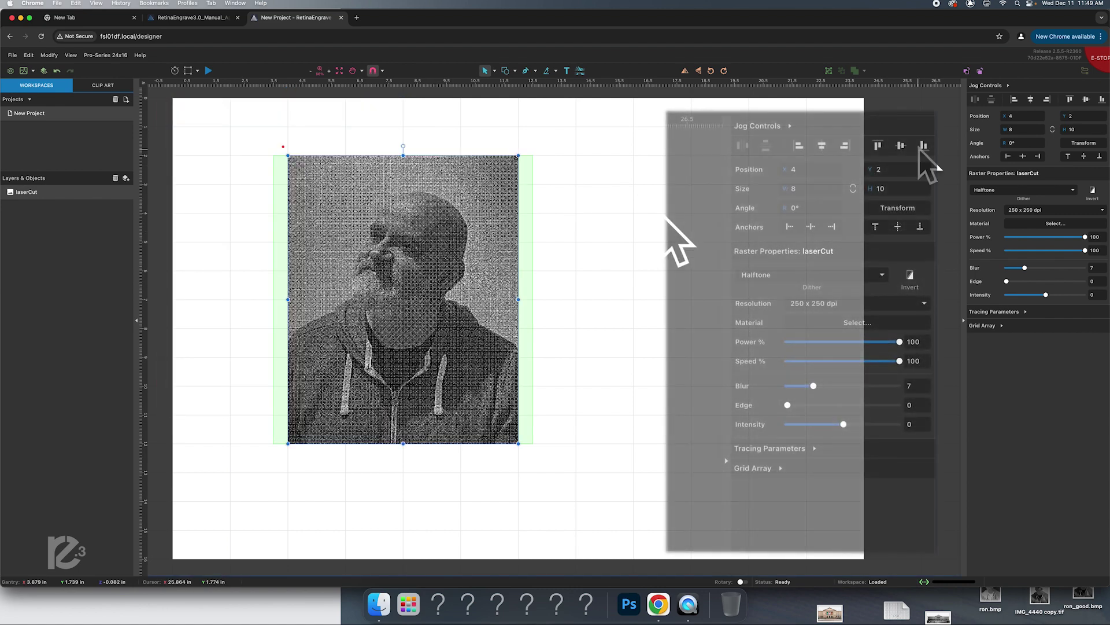
click(1038, 115)
text(1)
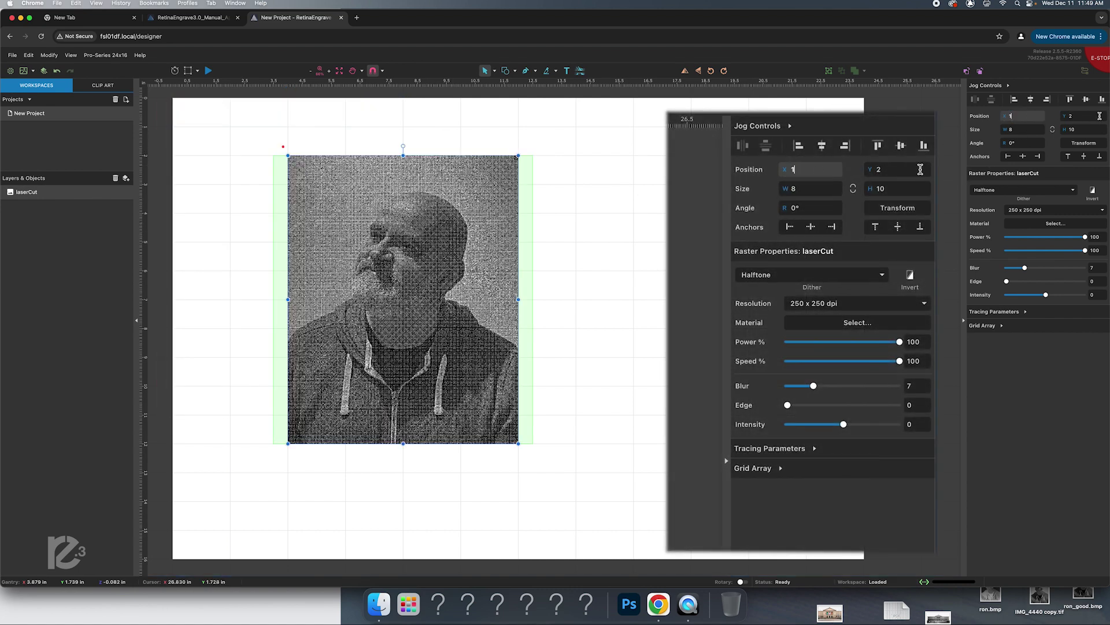
key(Tab)
text(1)
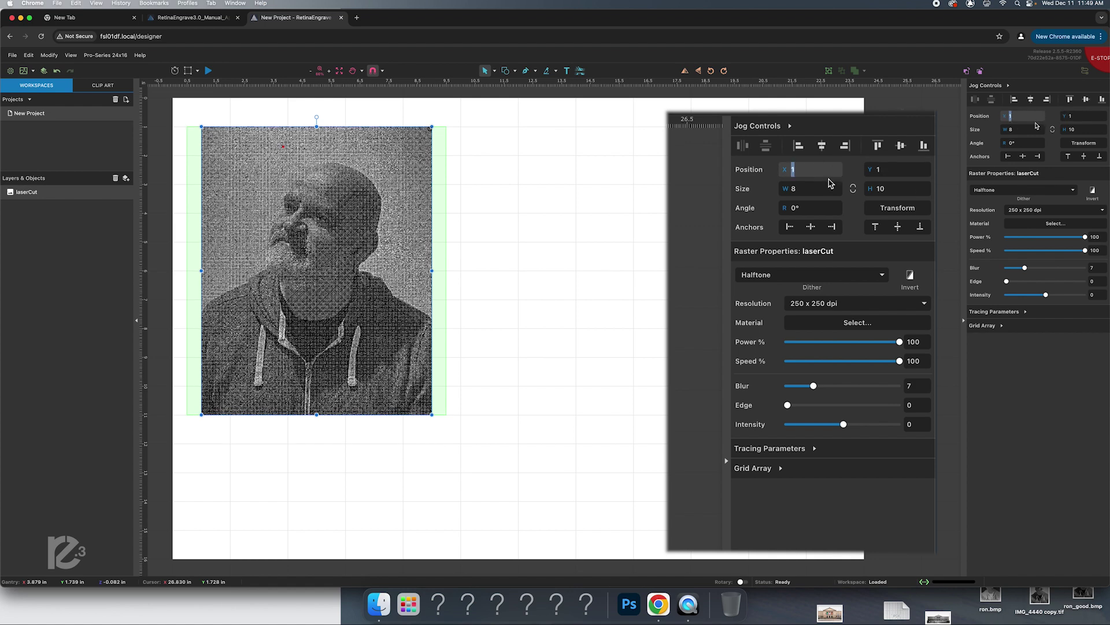
key(Tab)
text(90)
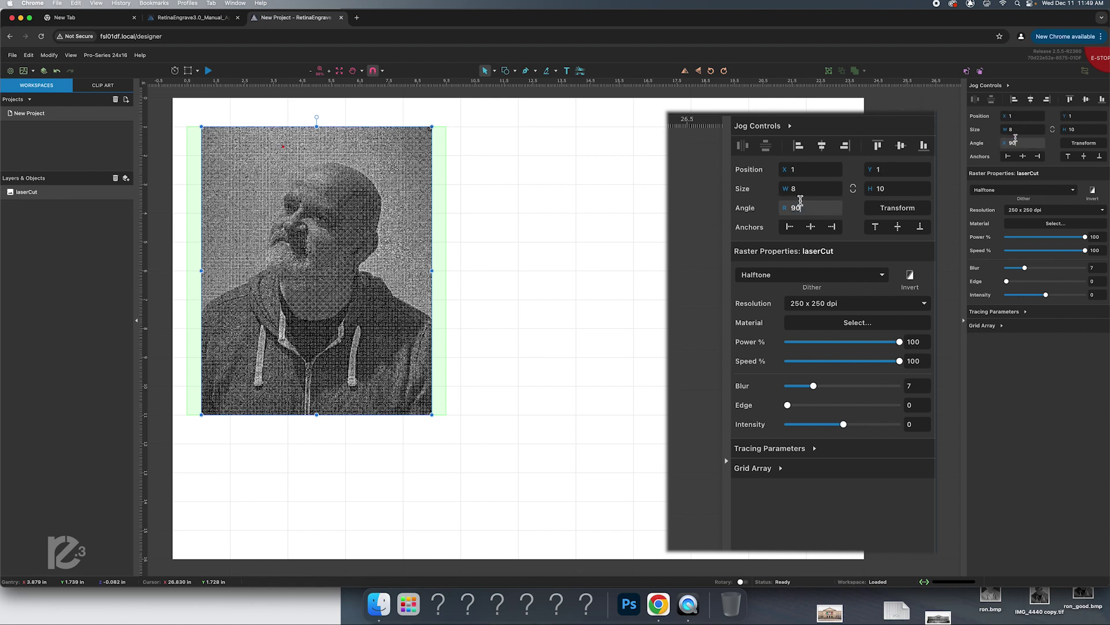
key(Tab)
- Re-enter X 1 and Y 1 after the rotation
click(1005, 119)
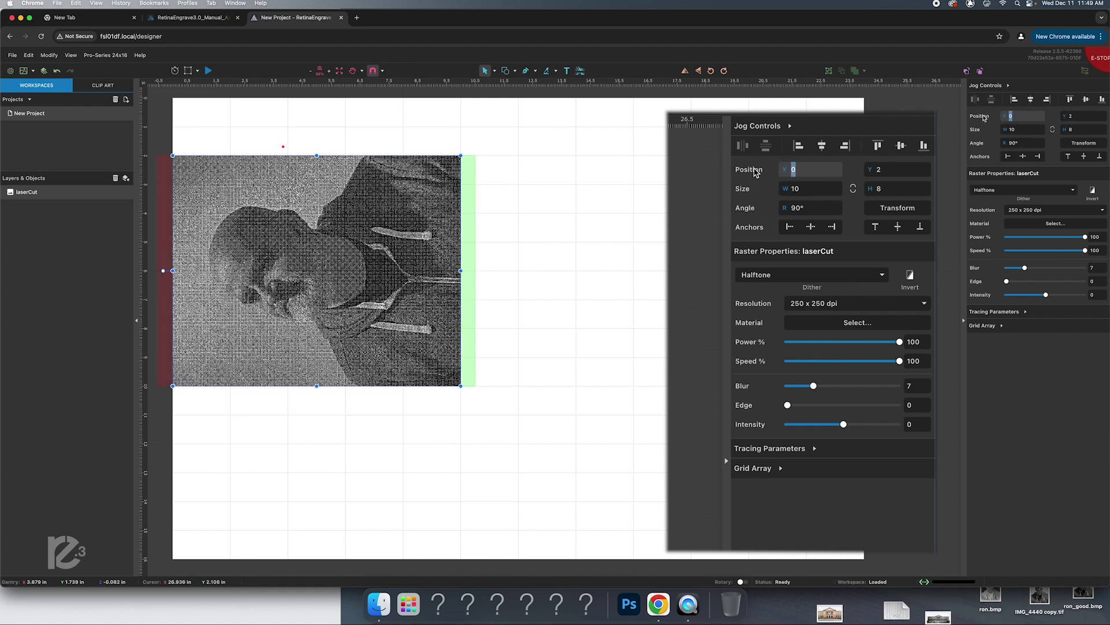
text(1)
key(Tab)
text(1)
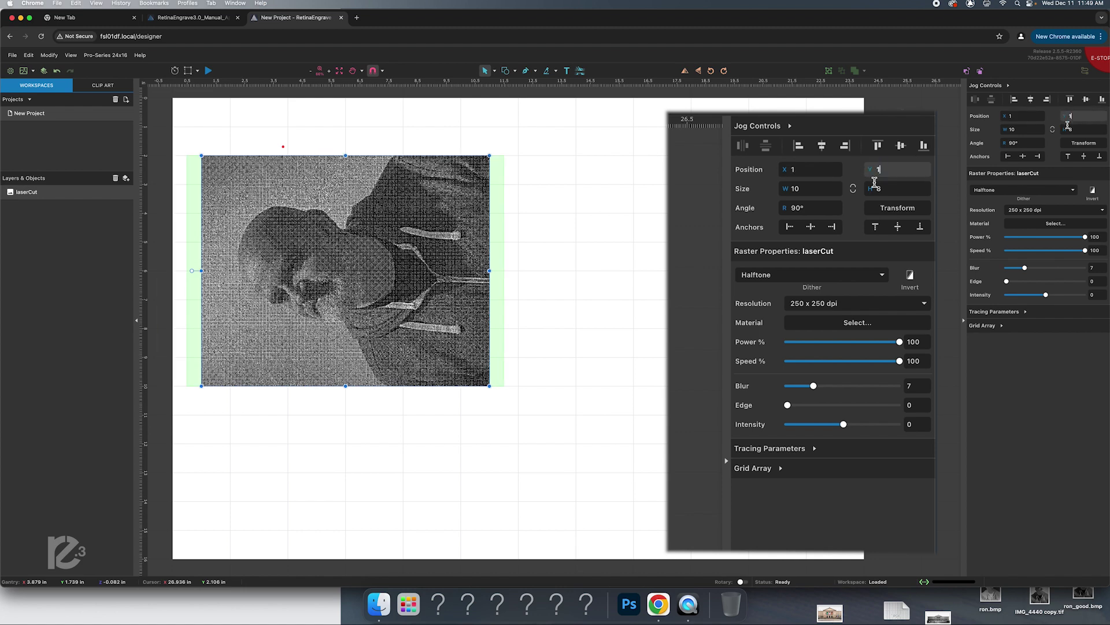
drag(1036, 130, 1012, 130)
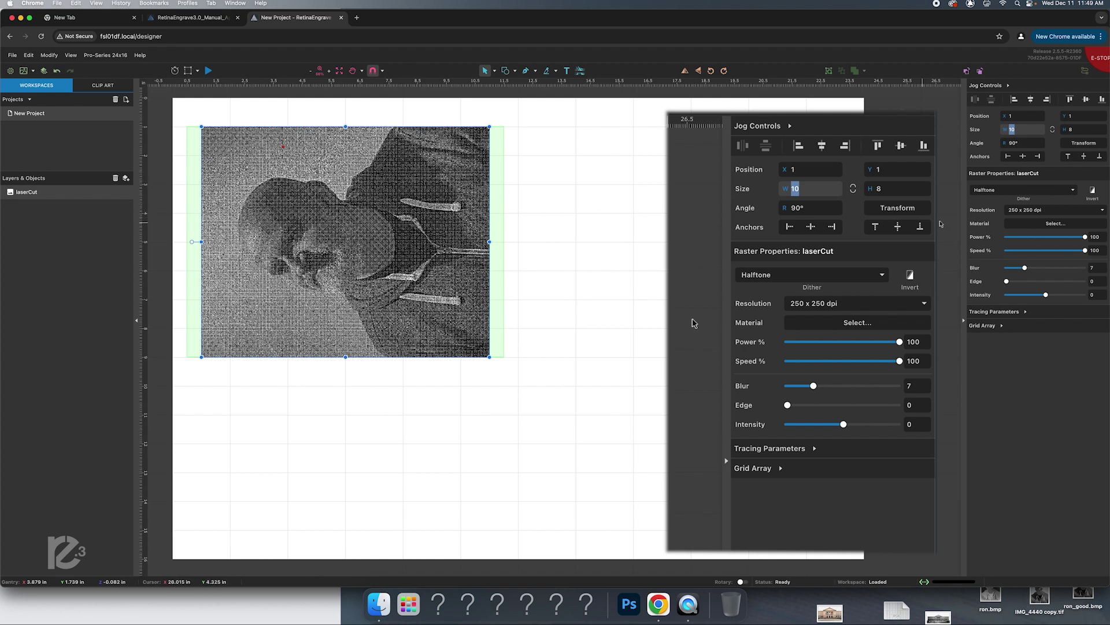
- Set the portrait raster to Threshold (no dither), 500 x 500 dpi, 60% power and threshold 127
click(1006, 193)
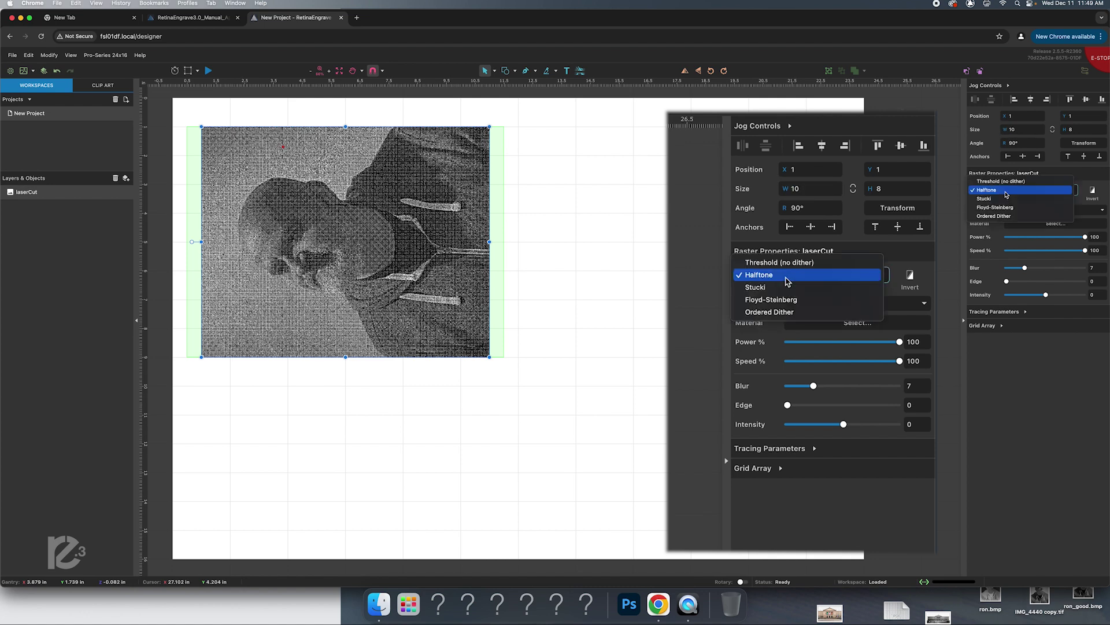
click(1013, 182)
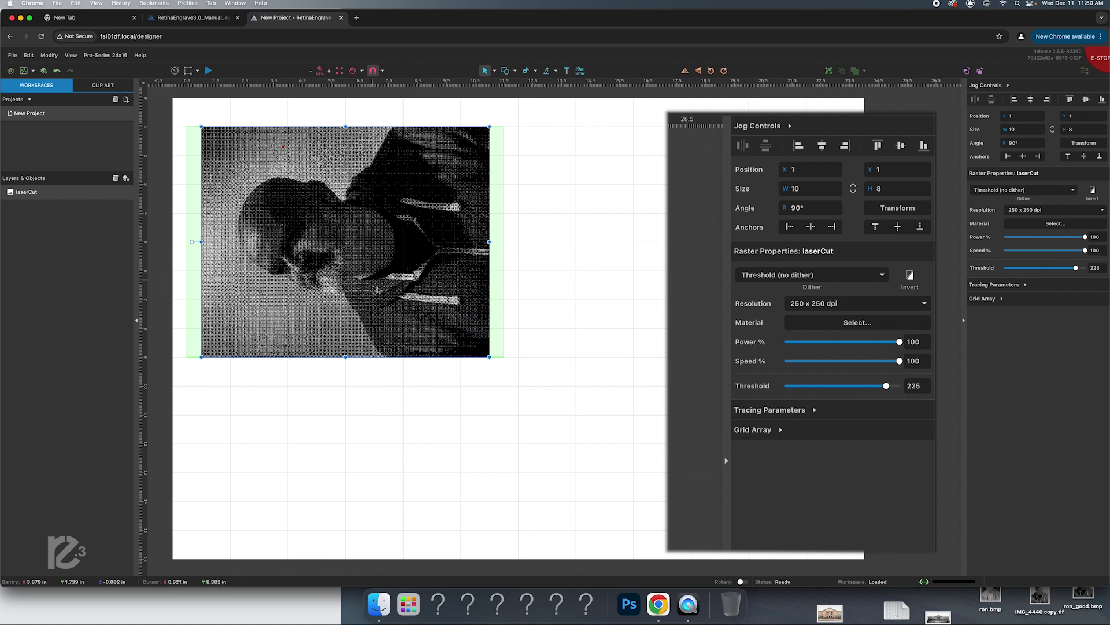
click(1009, 212)
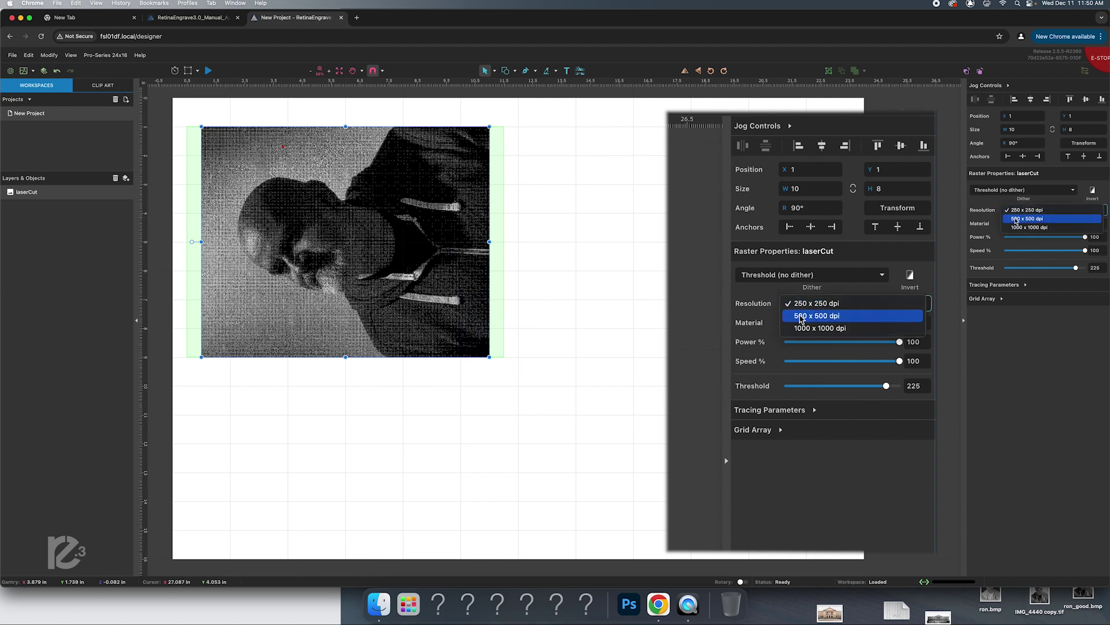
click(1016, 219)
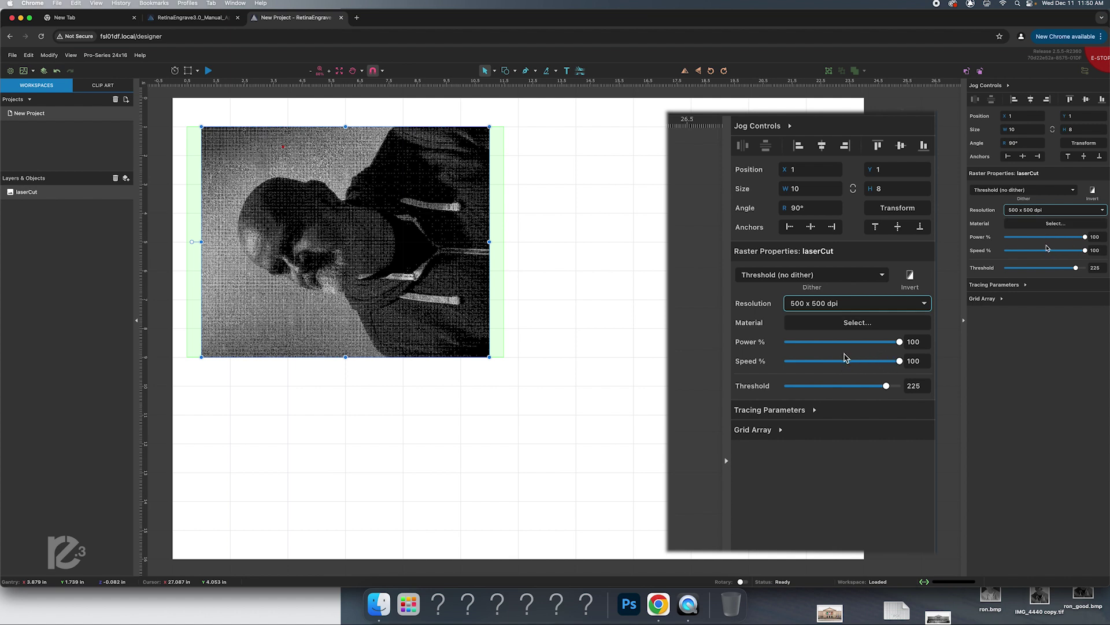
double_click(1091, 237)
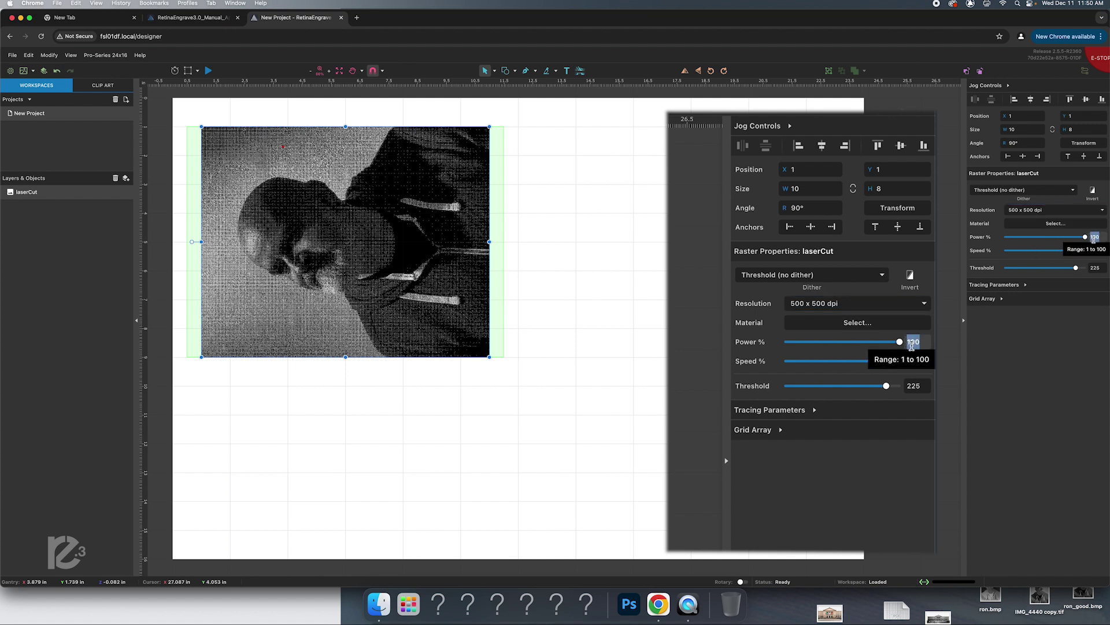
text(60)
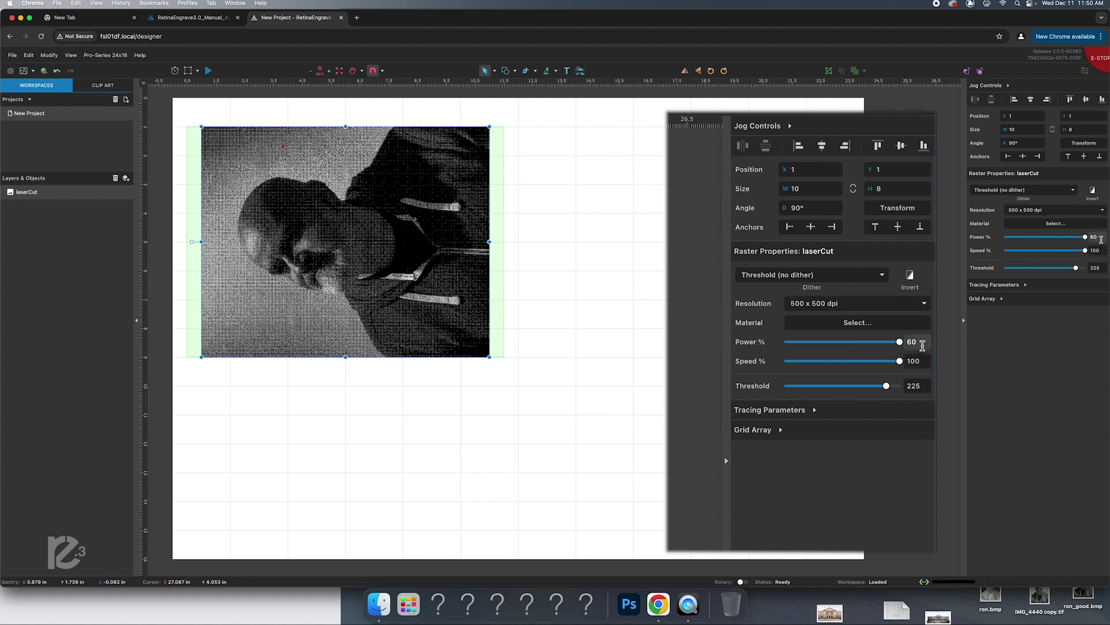
key(Tab)
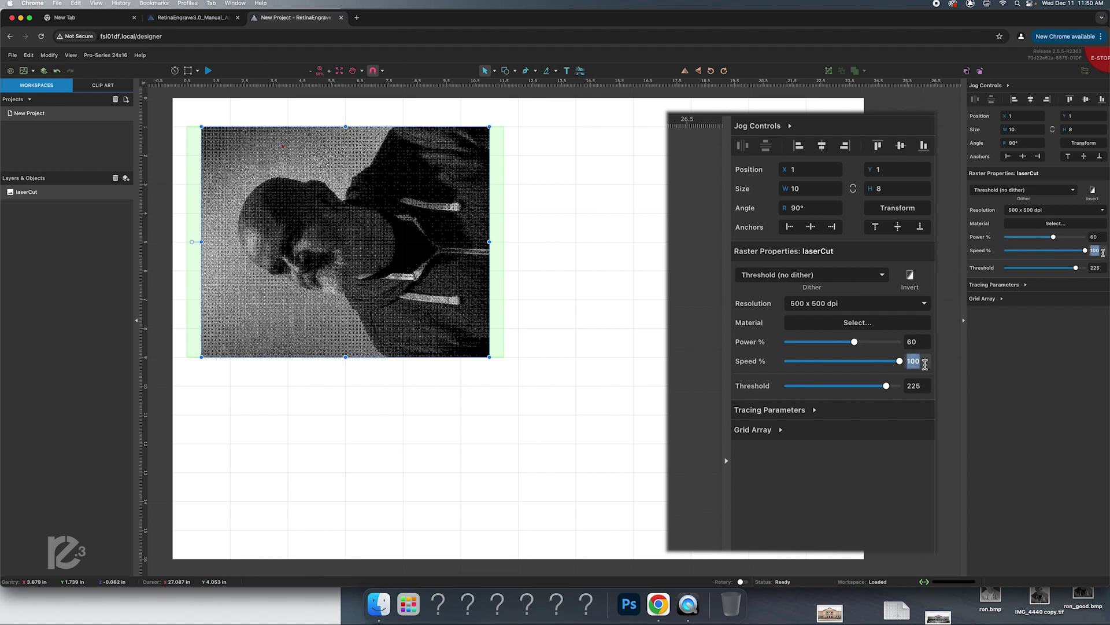
key(Tab)
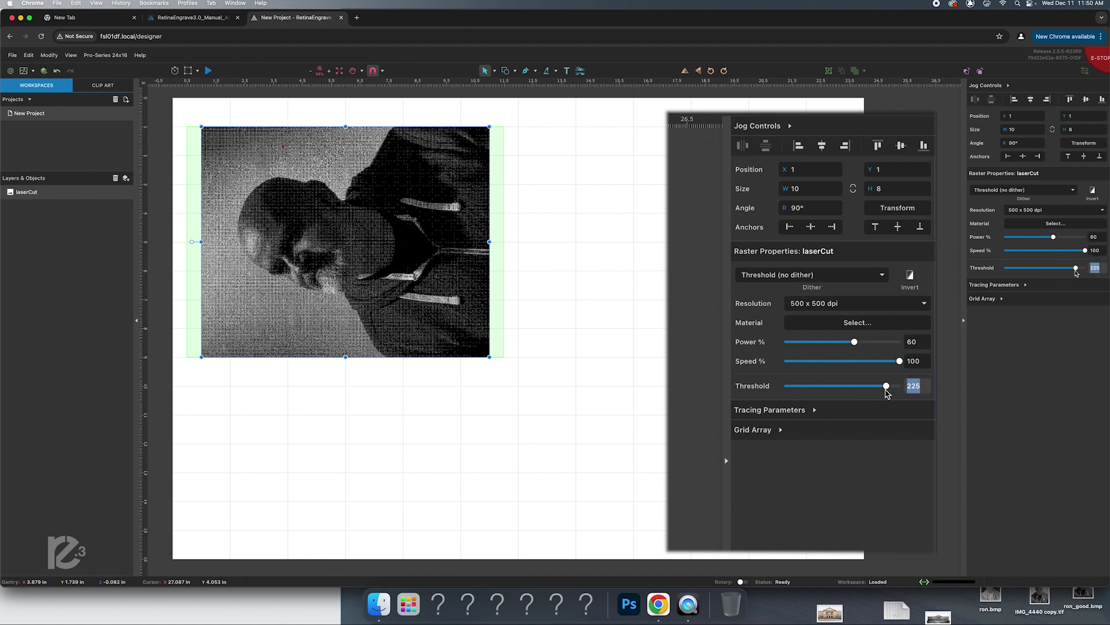
text(1)
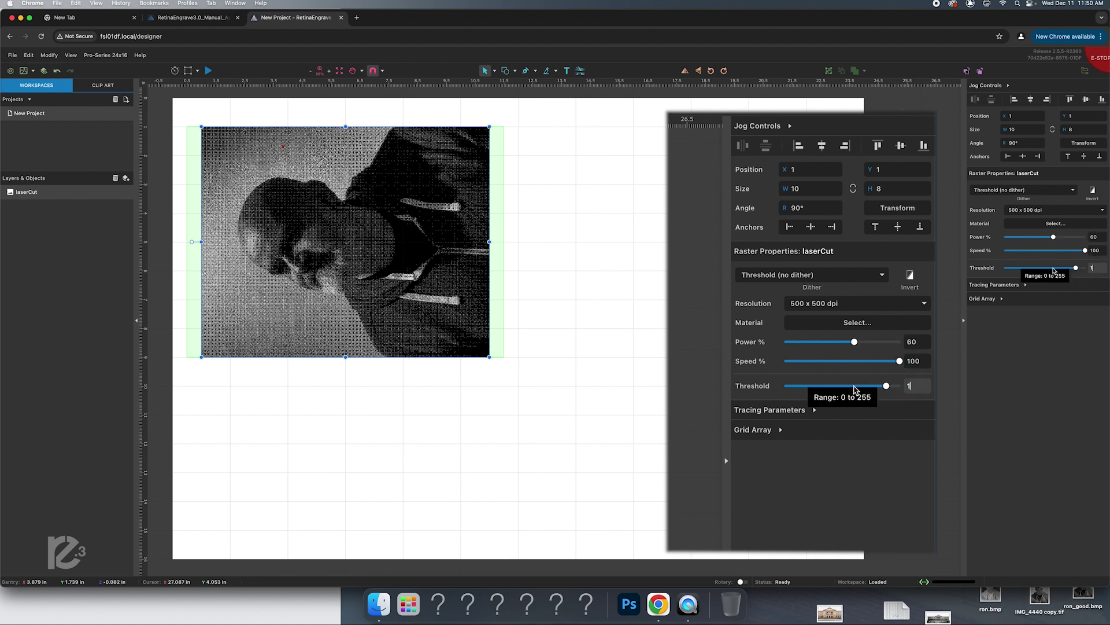
text(27)
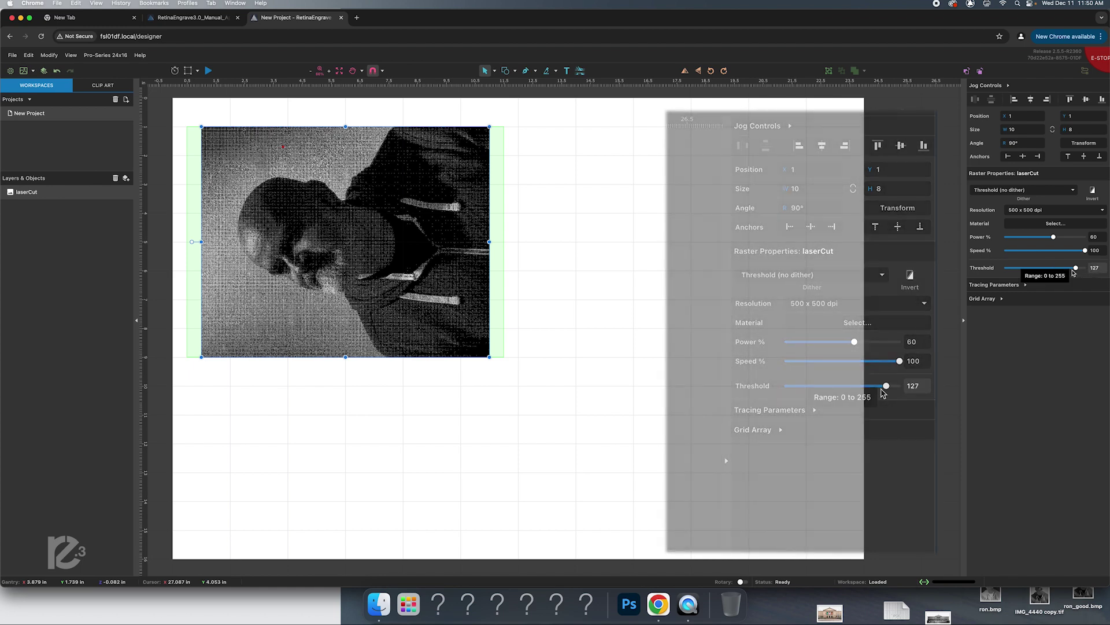
key(Return)
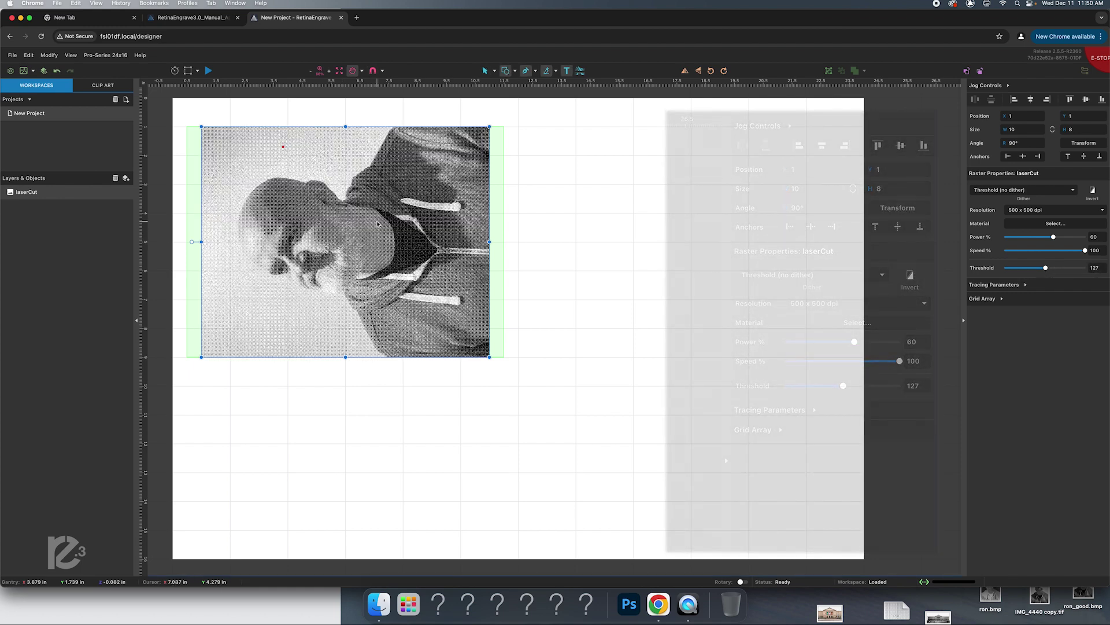
scroll(377, 224, up, 5)
scroll(377, 224, up, 2)
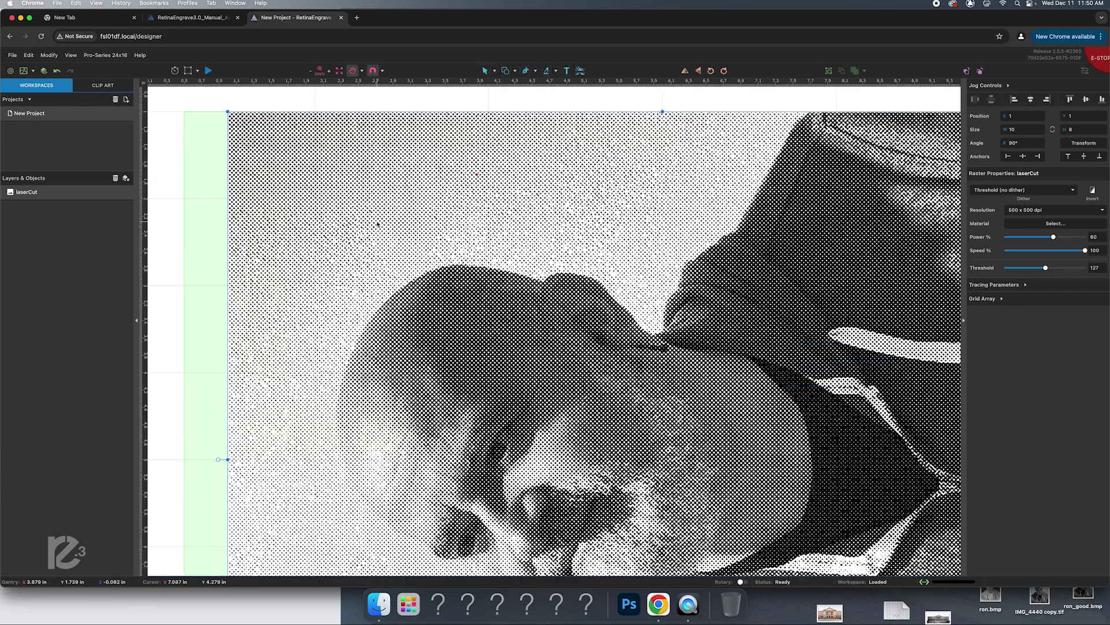
scroll(469, 402, down, 3)
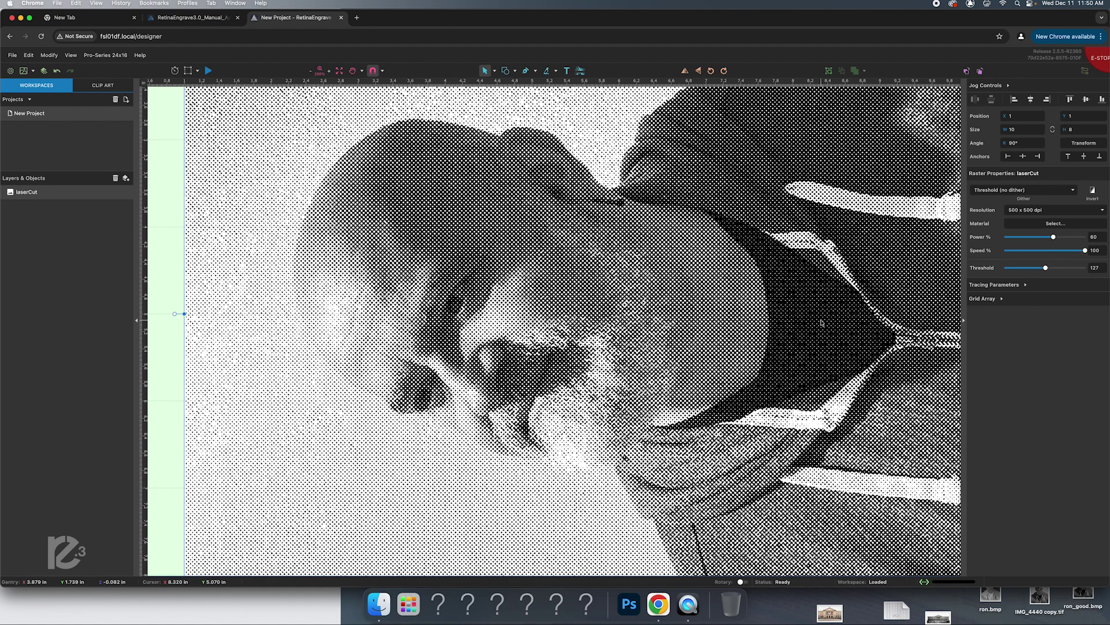
scroll(821, 323, down, 3)
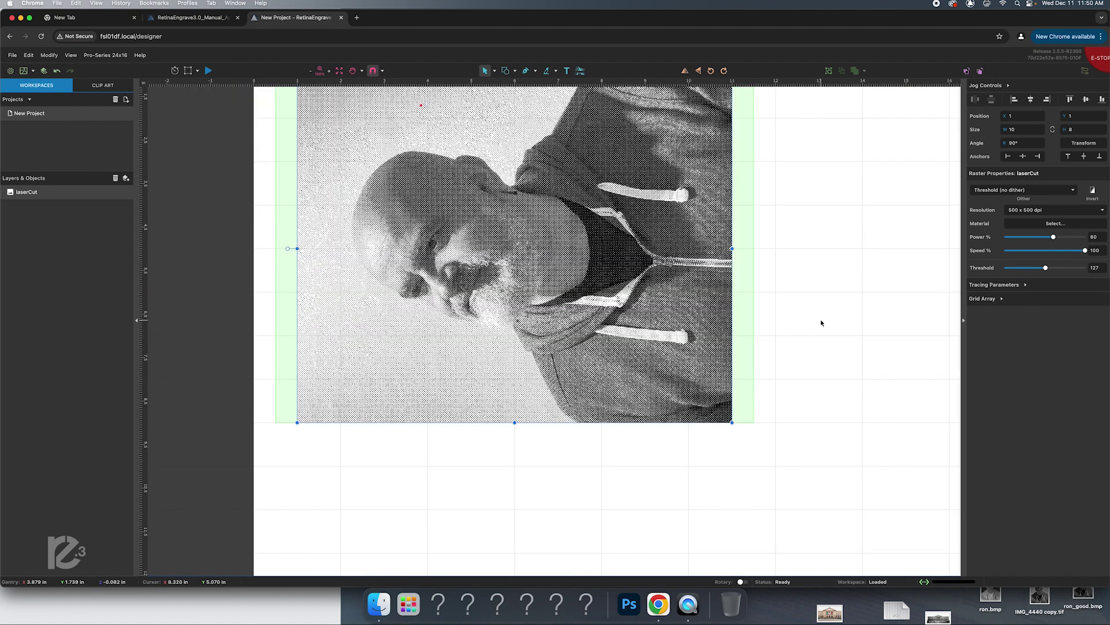
drag(788, 307, 774, 332)
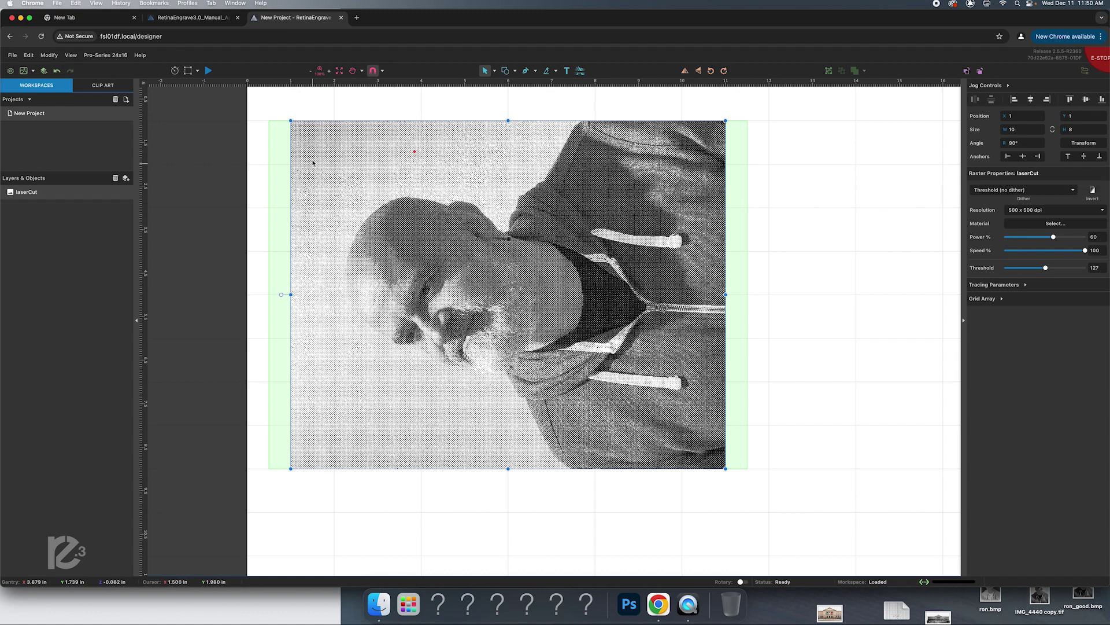
- Draw a rectangle on the canvas with the Rectangle shape tool
click(514, 71)
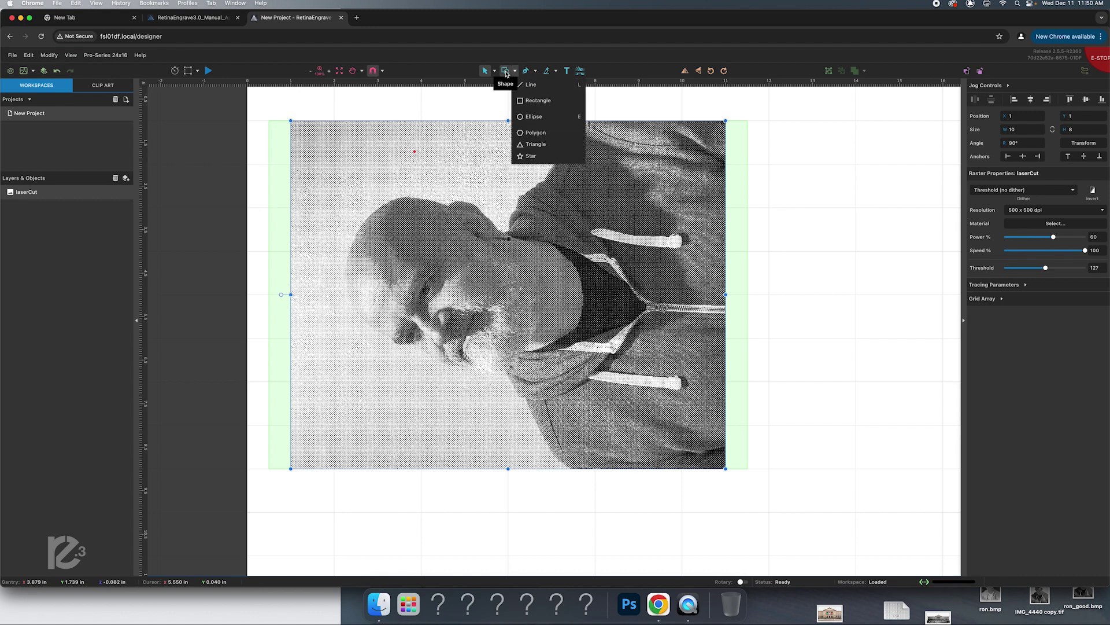
click(539, 102)
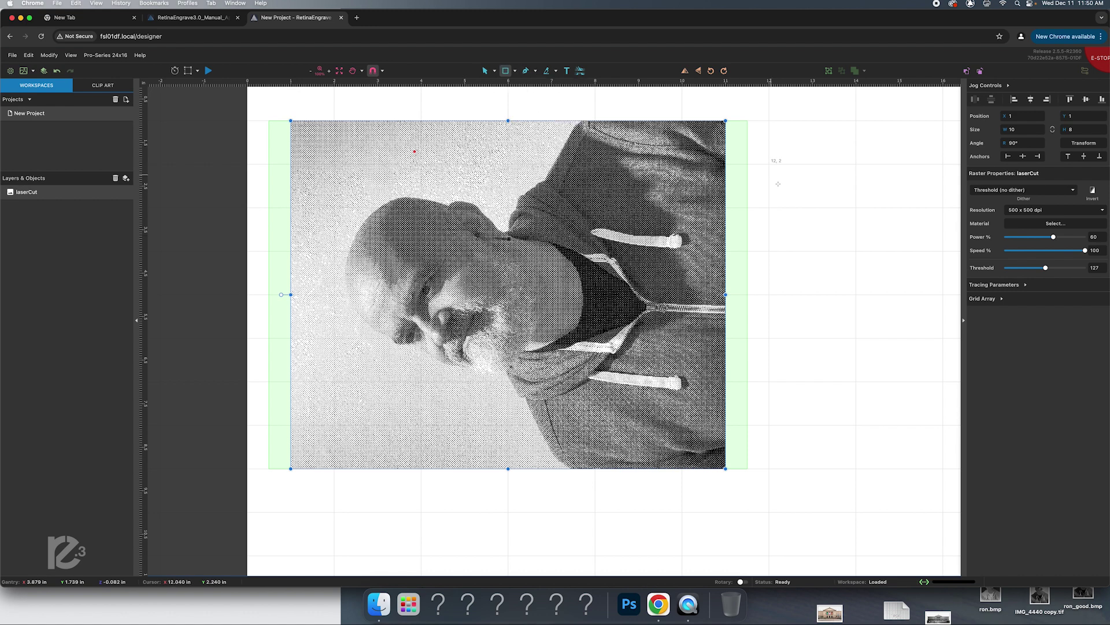
drag(778, 183, 943, 338)
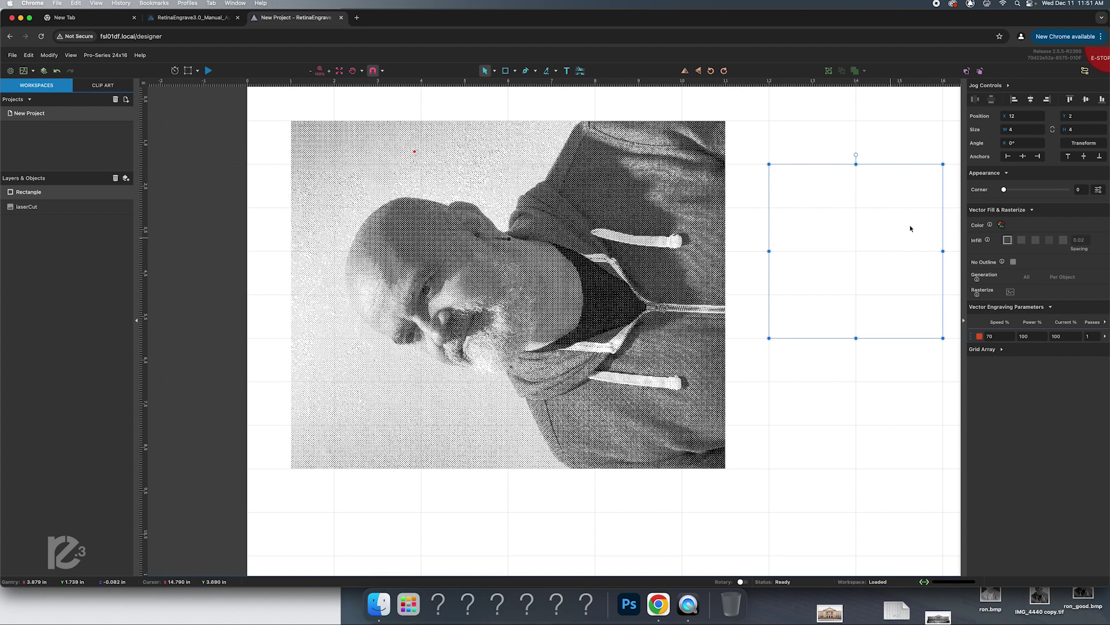
- Place the rectangle at X 1, Y 1 and size it 10 × 8 in
click(1002, 115)
text(1)
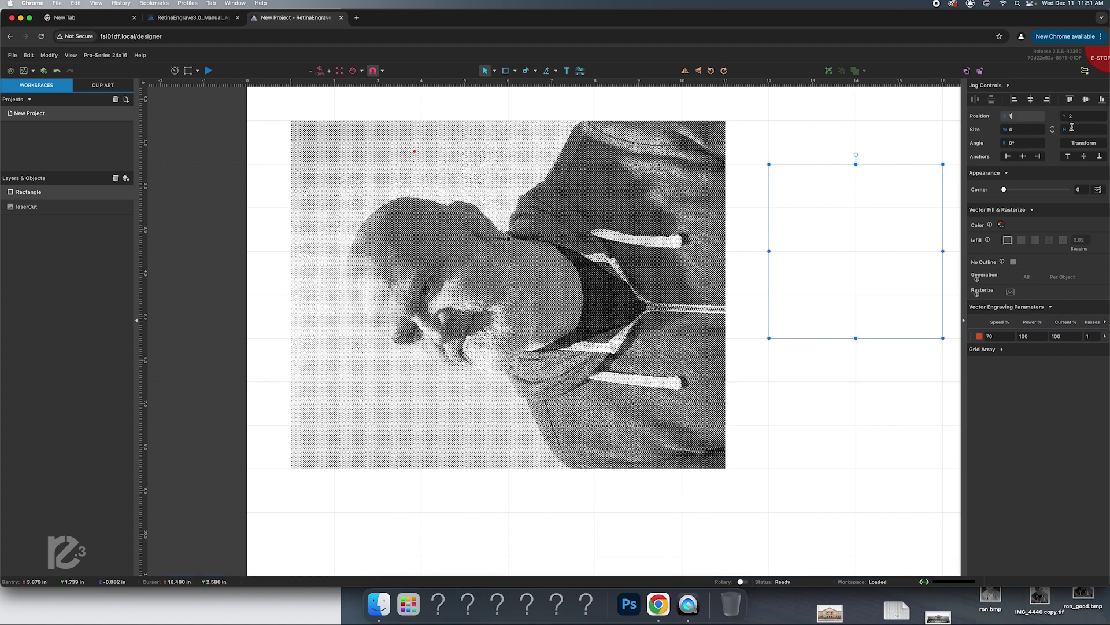
click(1081, 118)
text(1)
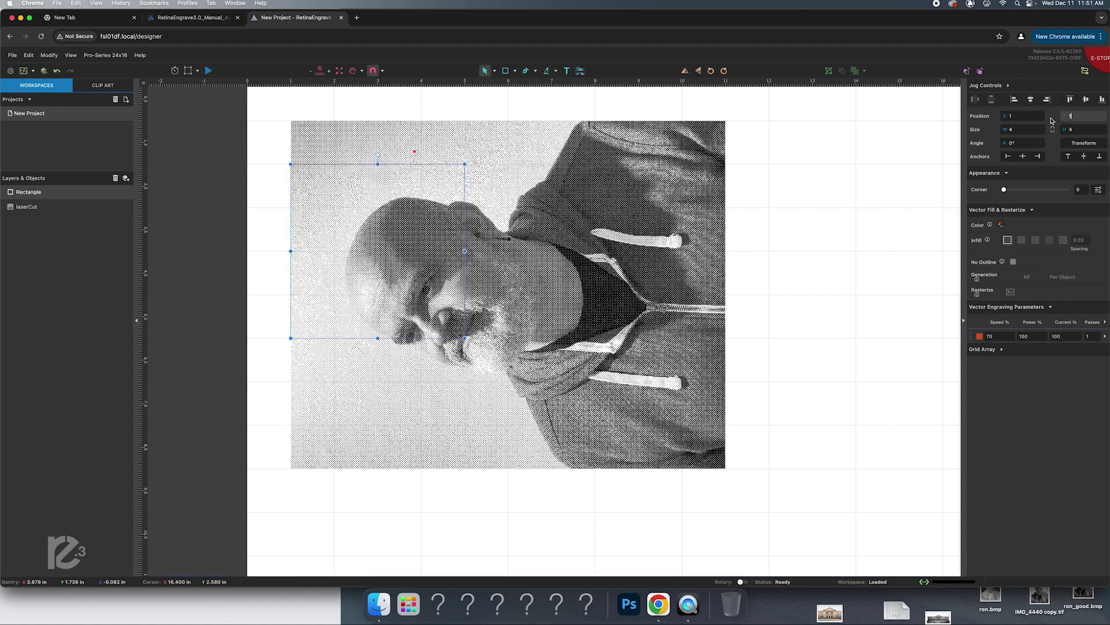
key(Return)
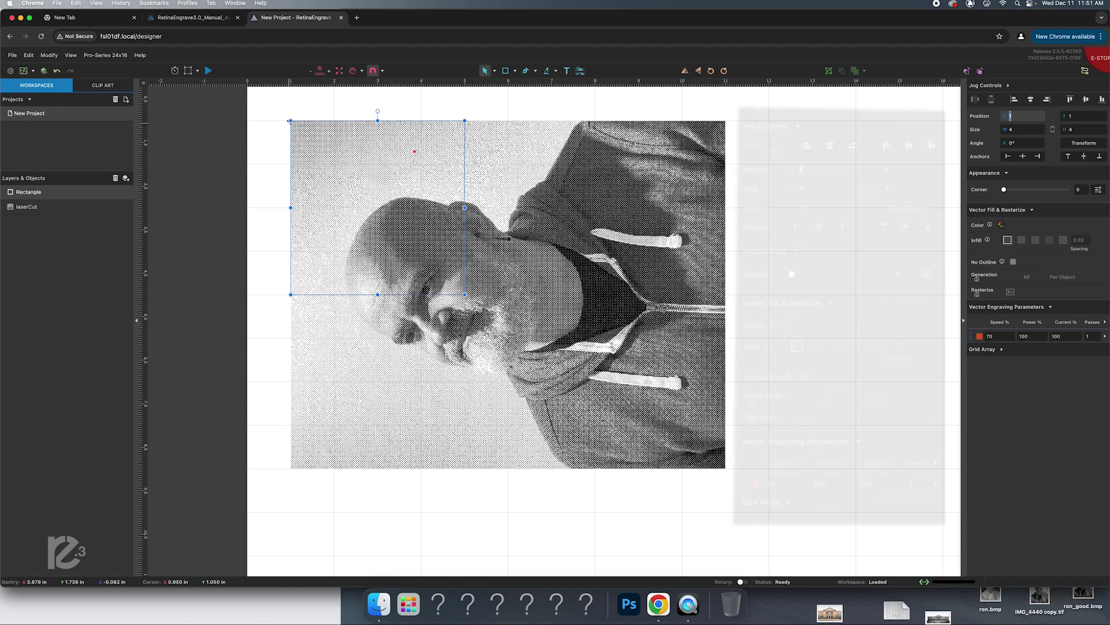
click(1025, 133)
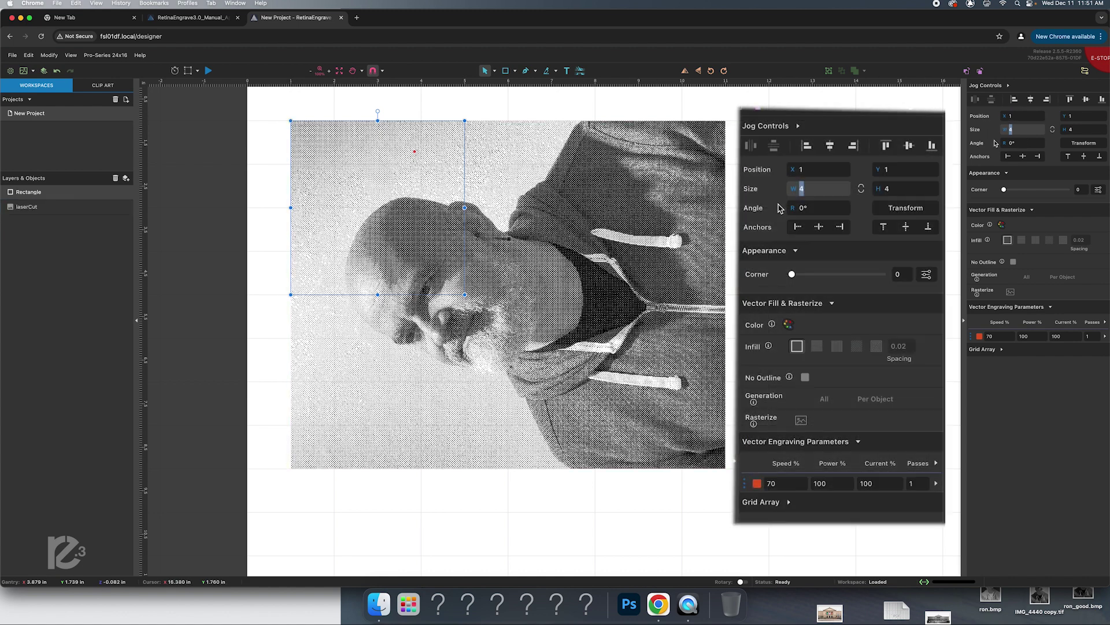
text(10)
key(Tab)
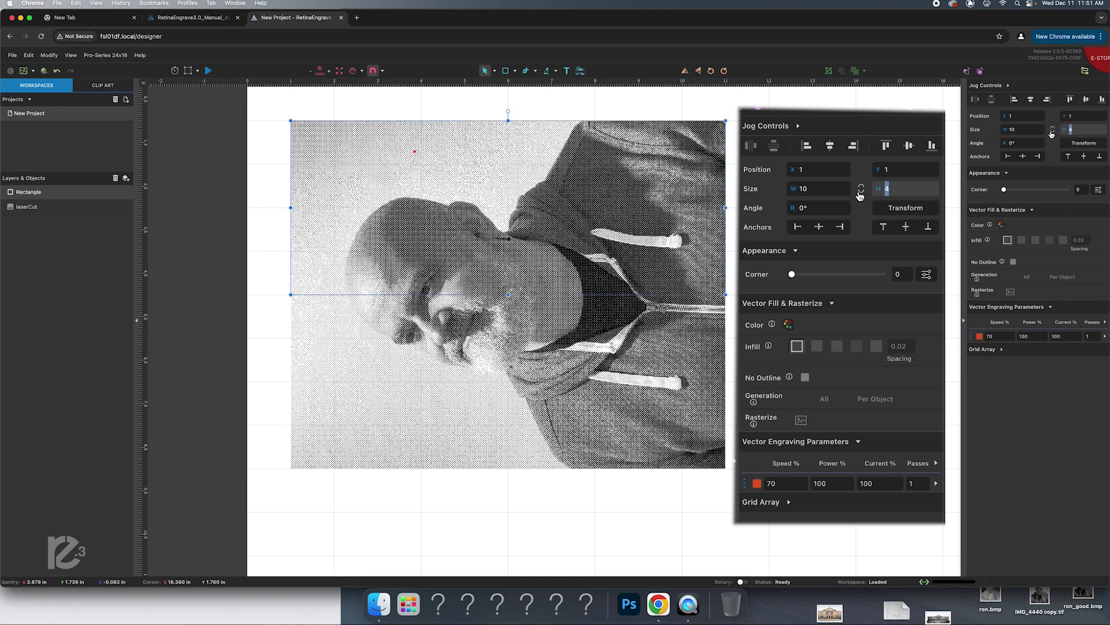
text(8)
key(Tab)
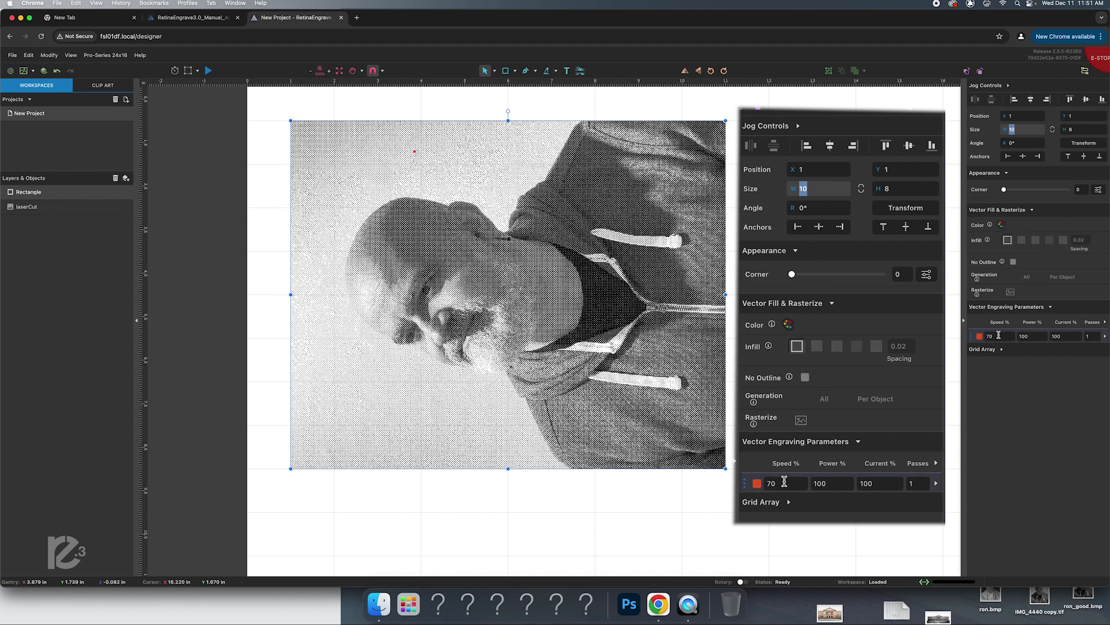
- Check the rectangle's vector Speed 70% and Power 100%, then select the laserCut layer
drag(789, 483, 762, 484)
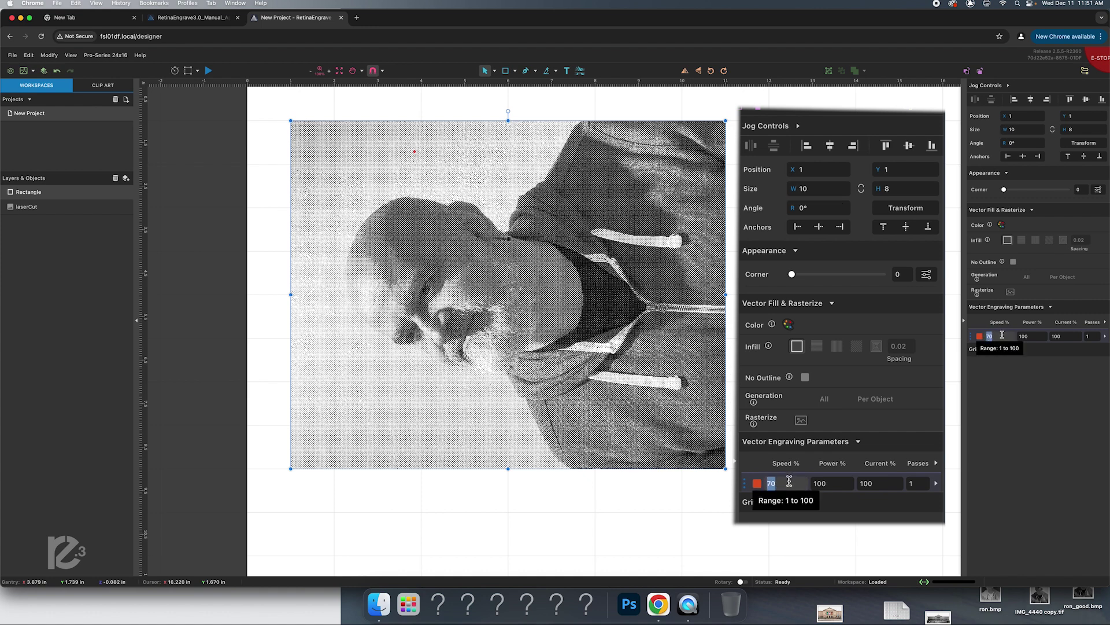
double_click(880, 483)
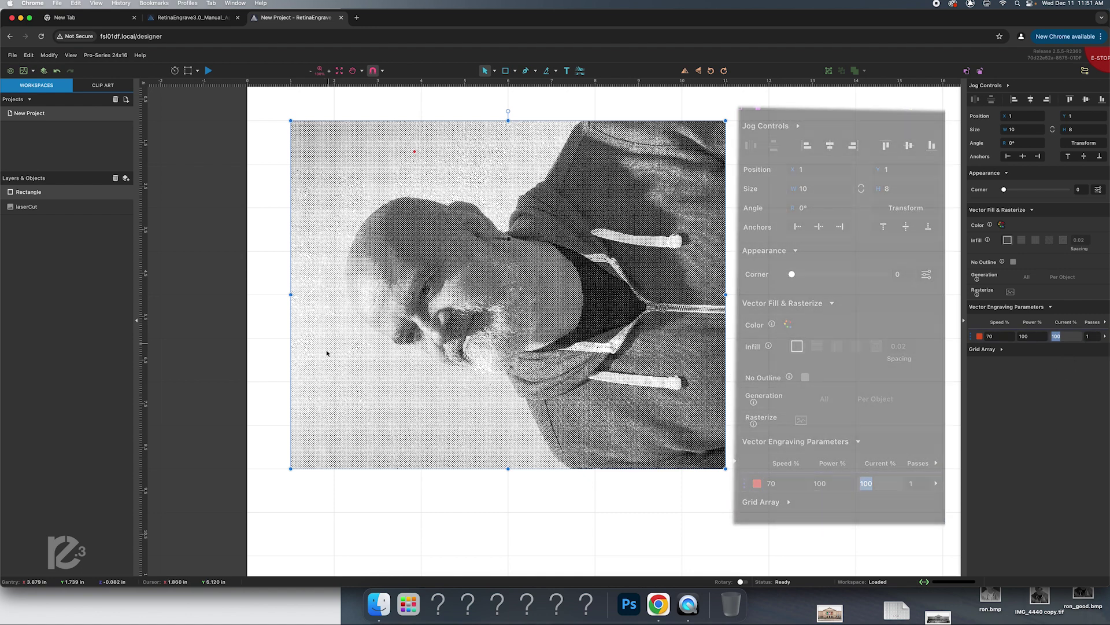
click(32, 207)
- Move the laserCut layer to the top of Layers & Objects, above the Rectangle
drag(35, 204, 36, 204)
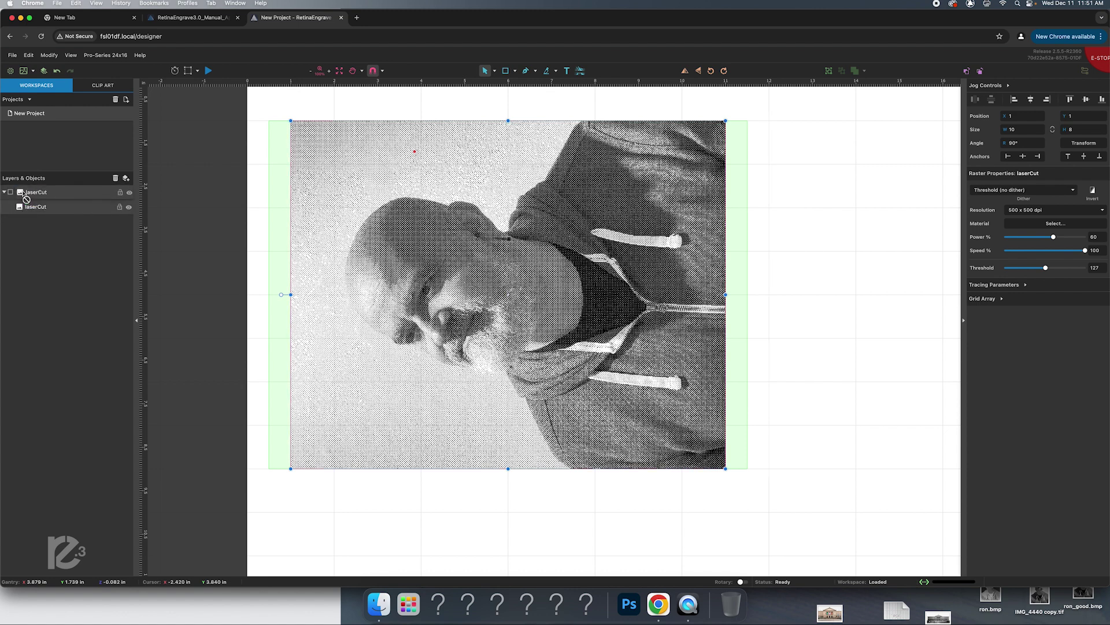
drag(21, 187, 26, 192)
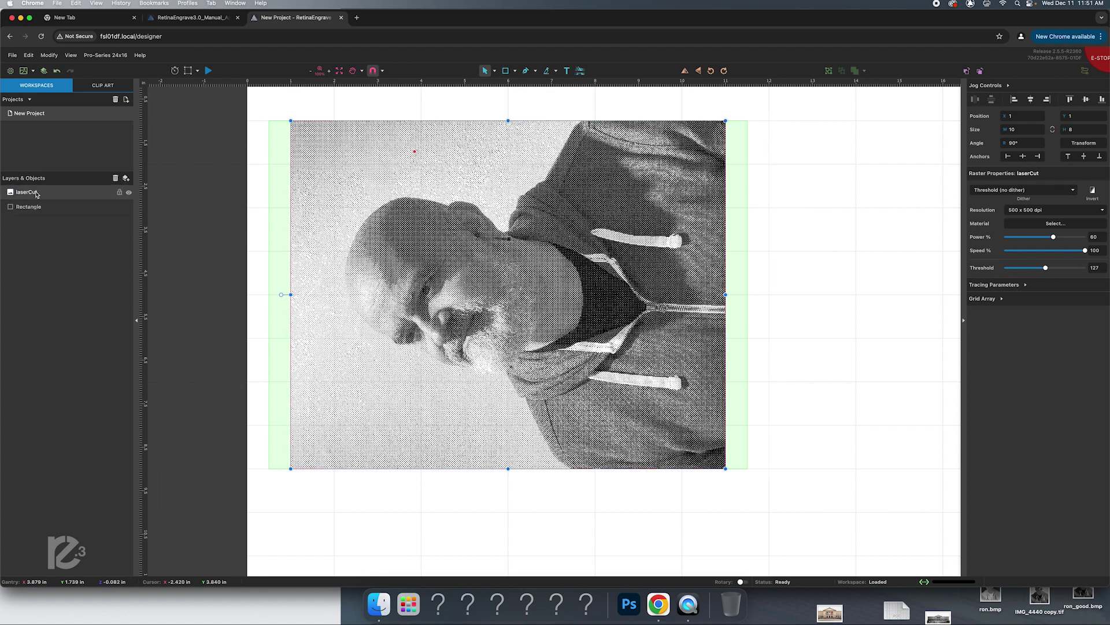
click(42, 198)
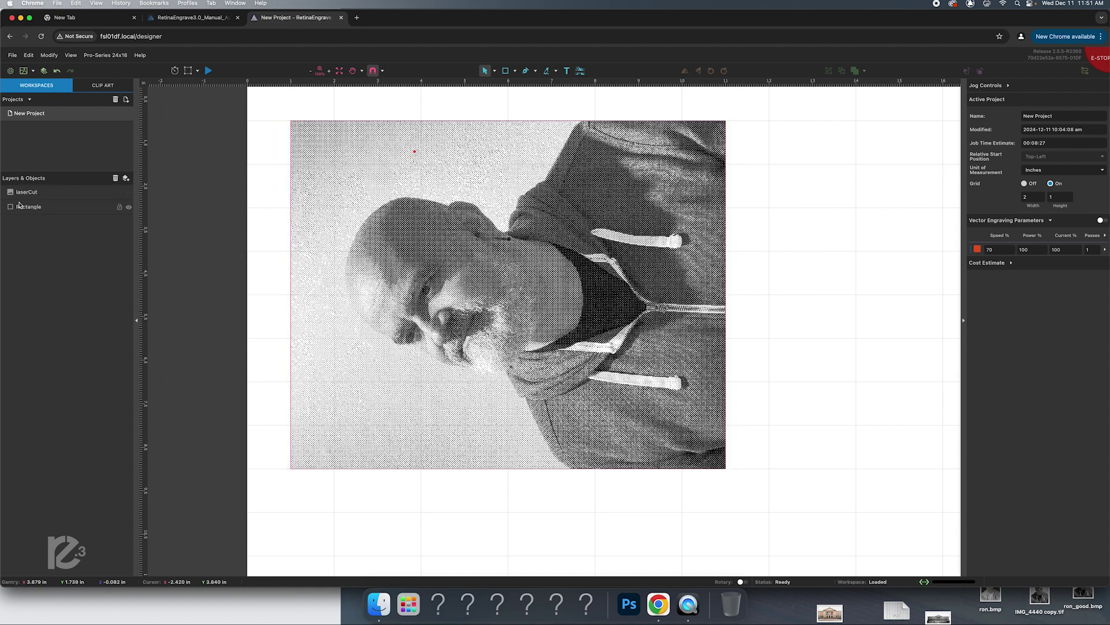
- Toggle the Rectangle and laserCut visibility to check each layer, ending with laserCut shown
click(129, 208)
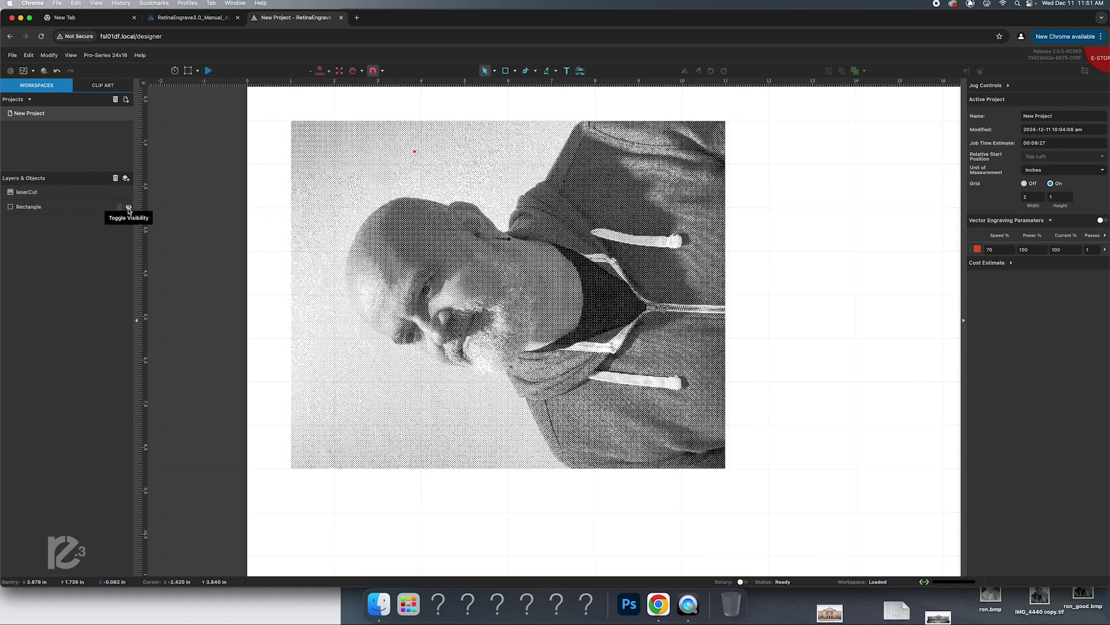
click(129, 208)
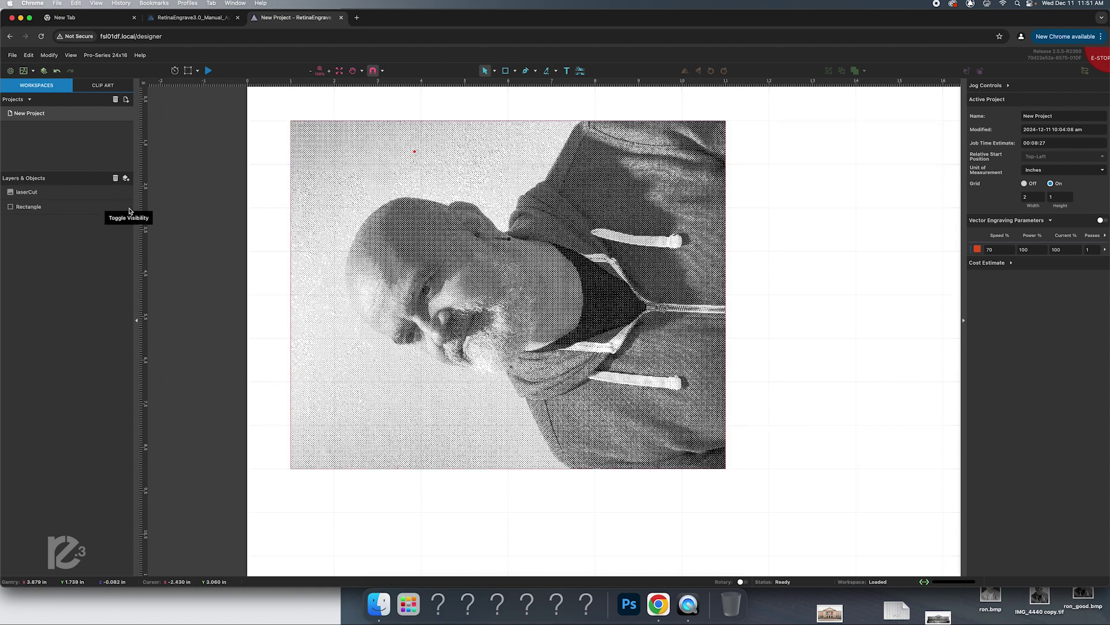
click(128, 209)
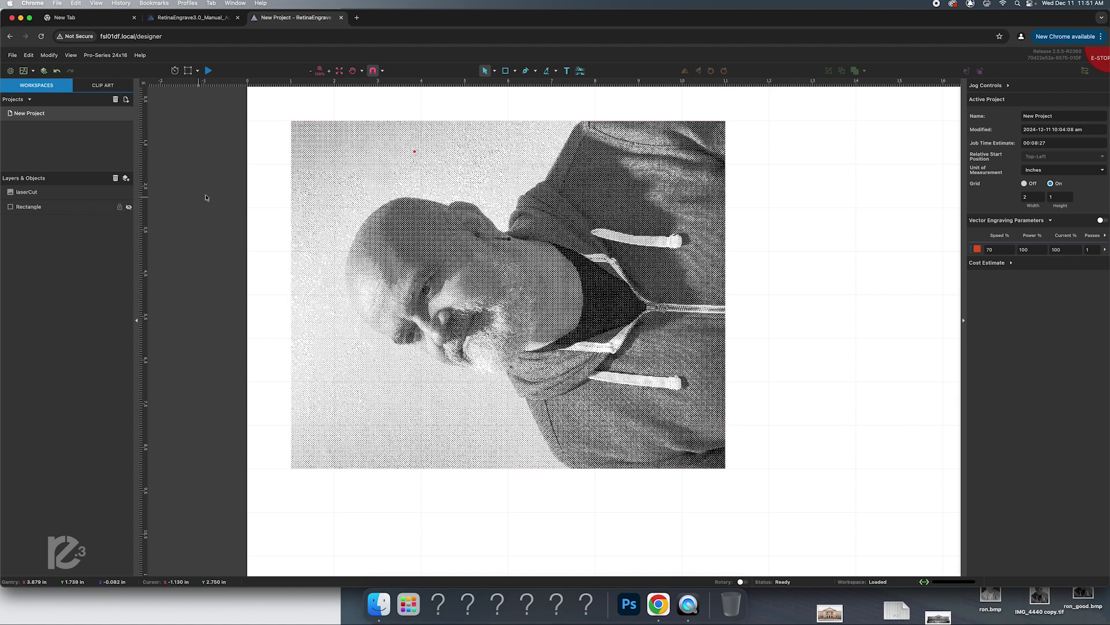
click(128, 192)
click(129, 207)
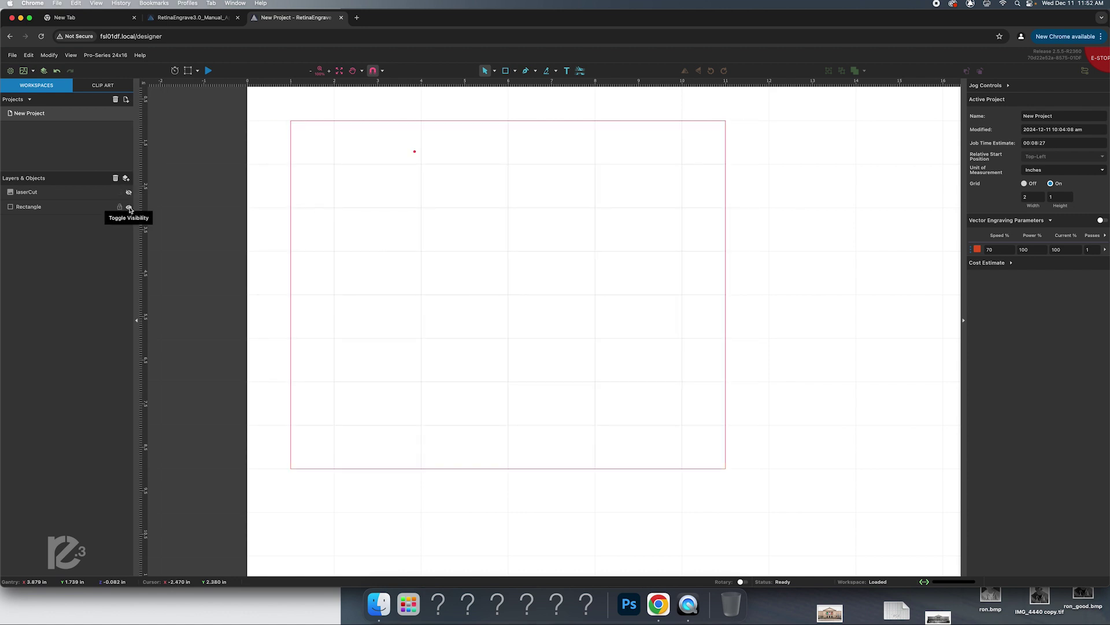
click(129, 207)
click(129, 193)
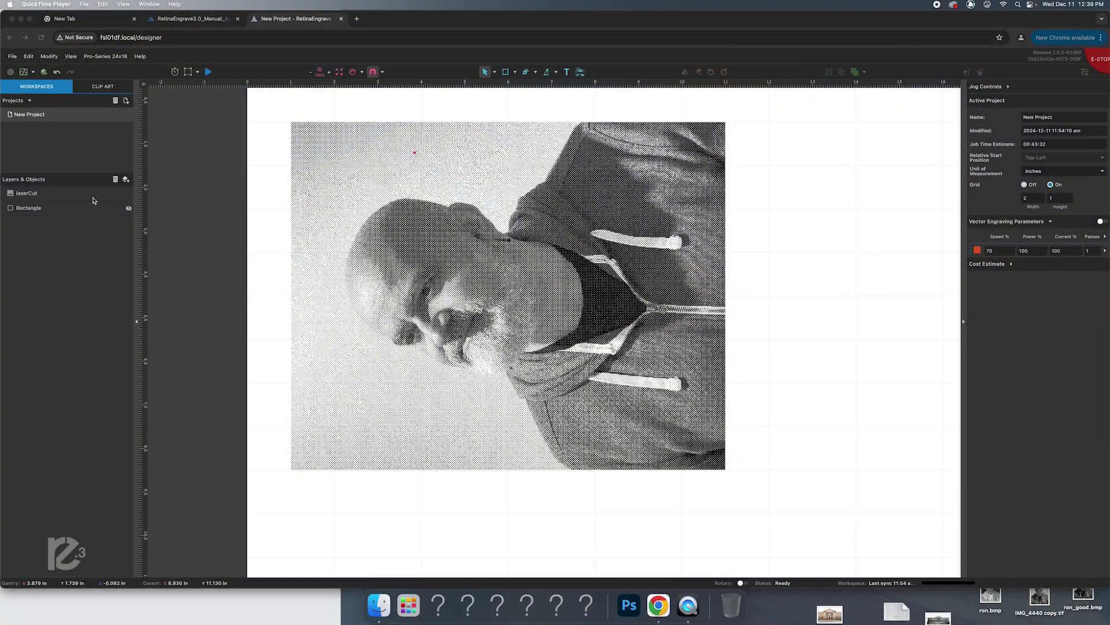
- Hide the laserCut layer, show only the Rectangle, and send the job to the laser cutter
click(122, 197)
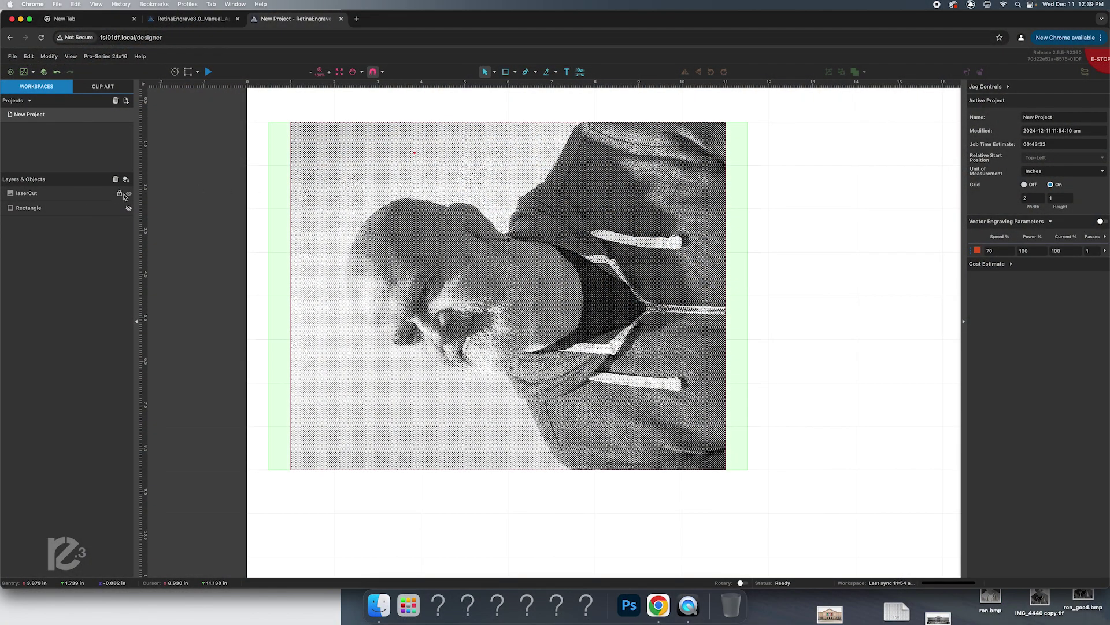
click(129, 195)
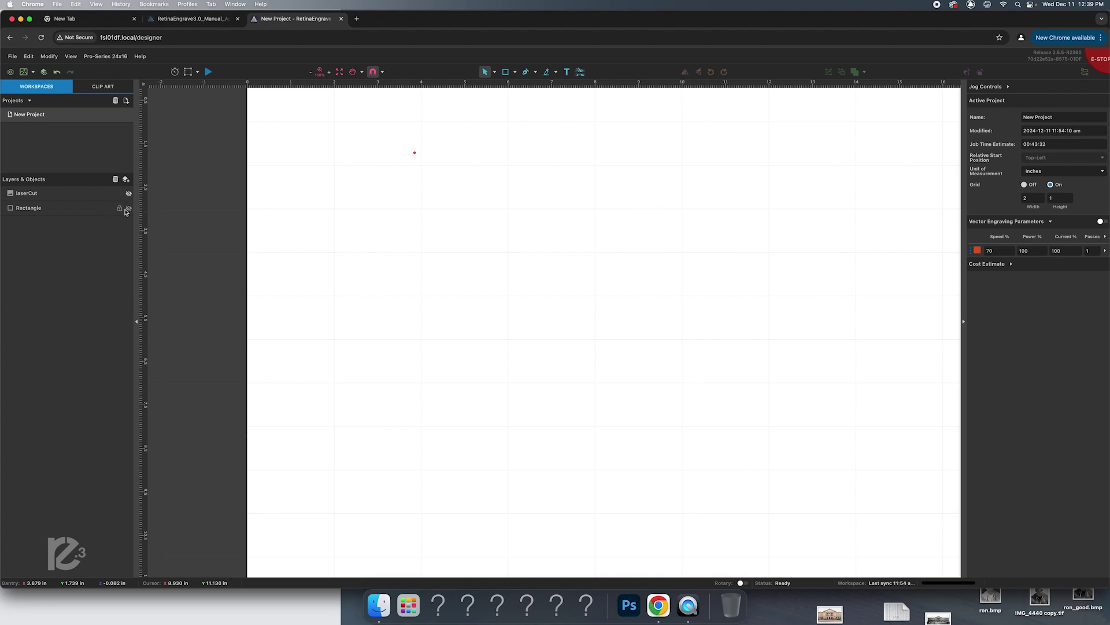
click(129, 209)
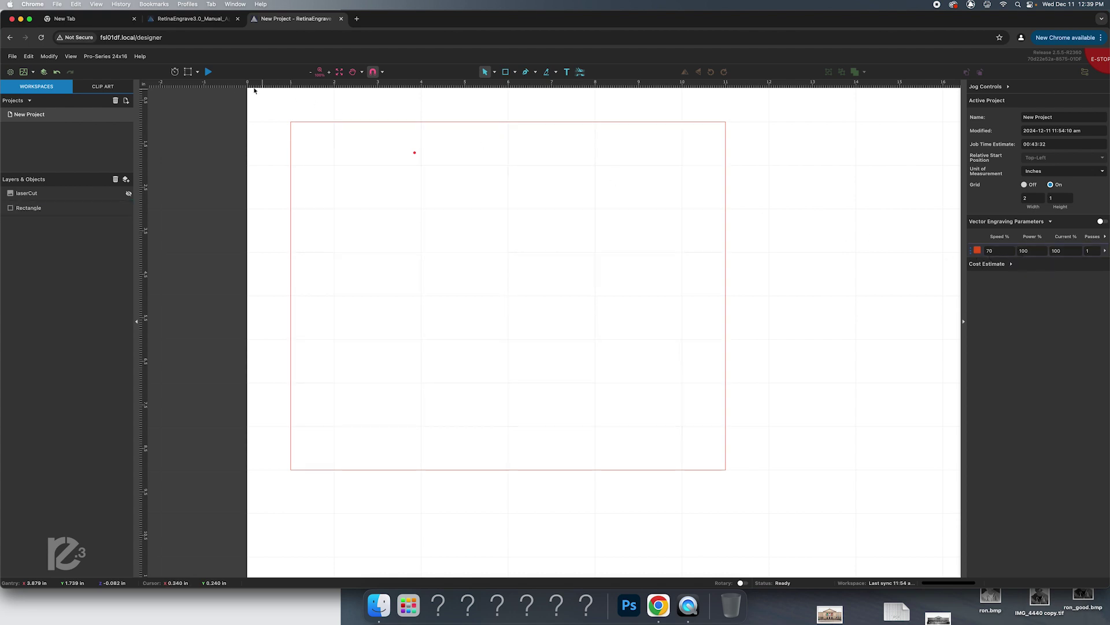
click(210, 72)
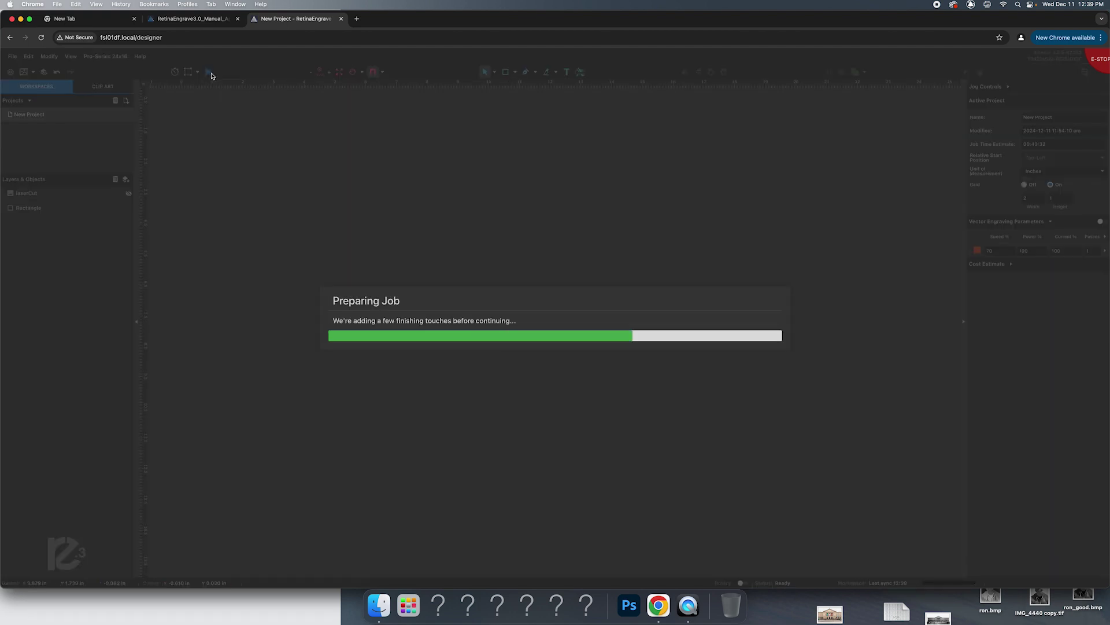